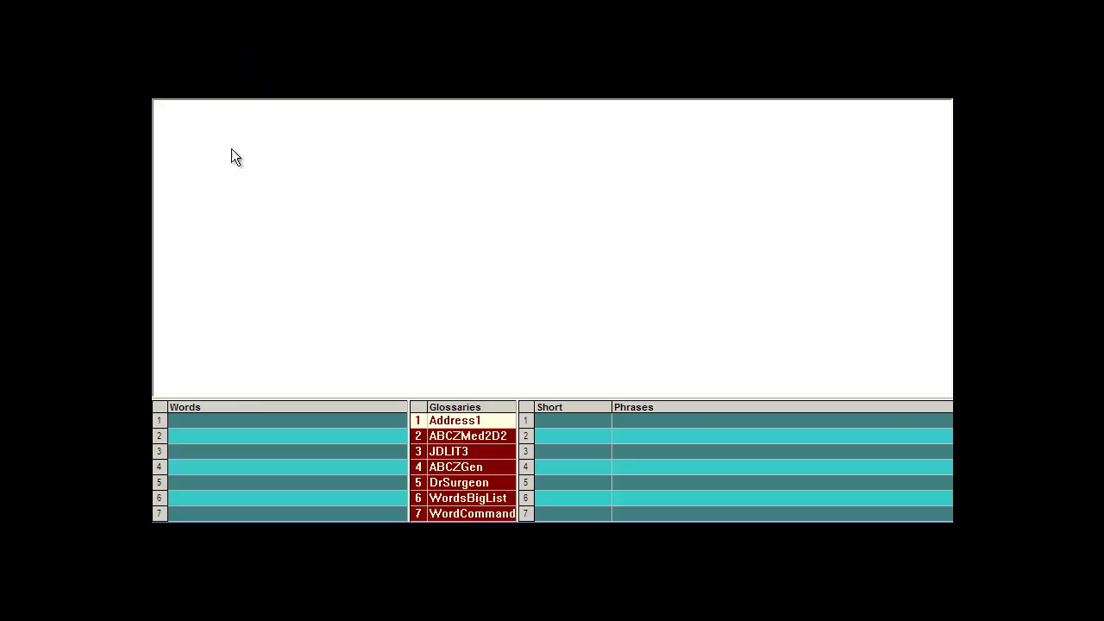
Step: Expand the short form vi into the videotext1 introduction to ABCZ Software and text expansion
{"action": "type", "text": "vi"}
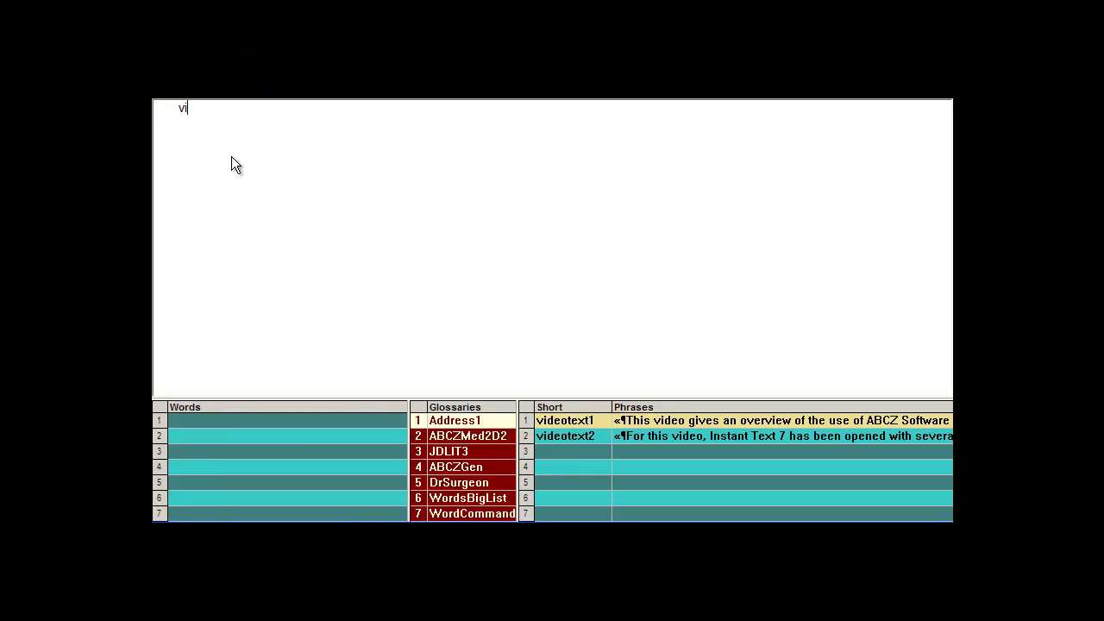
{"action": "key", "text": "Return"}
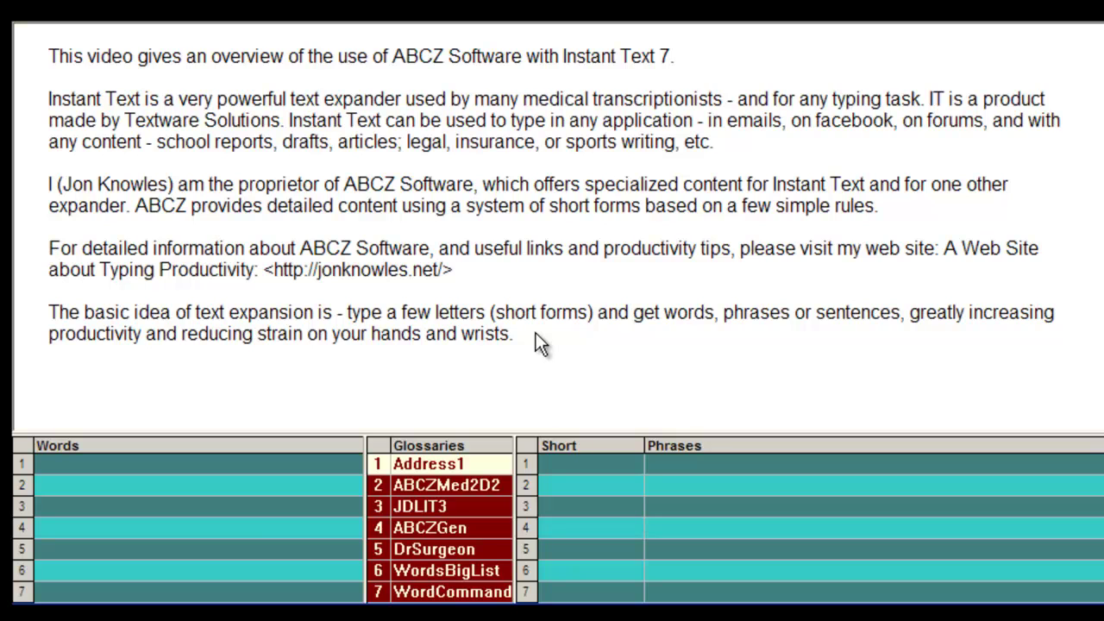
{"action": "left_click", "coordinate": [359, 182]}
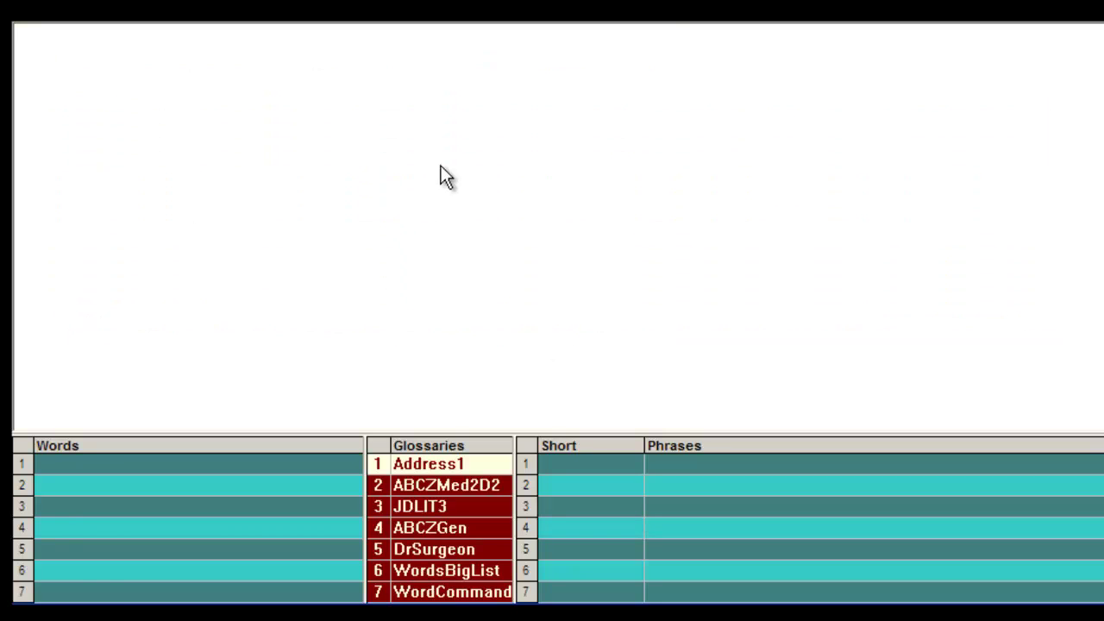
Step: Expand vi with Ctrl+2 into the second introductory passage, videotext2
{"action": "type", "text": "vi"}
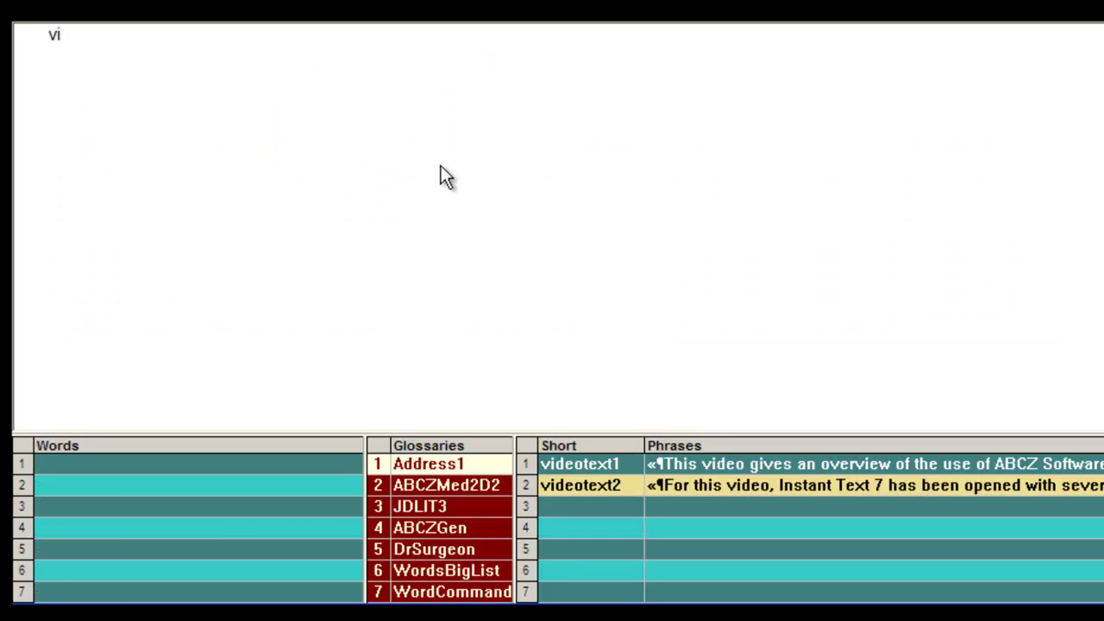
{"action": "key", "text": "ctrl+2"}
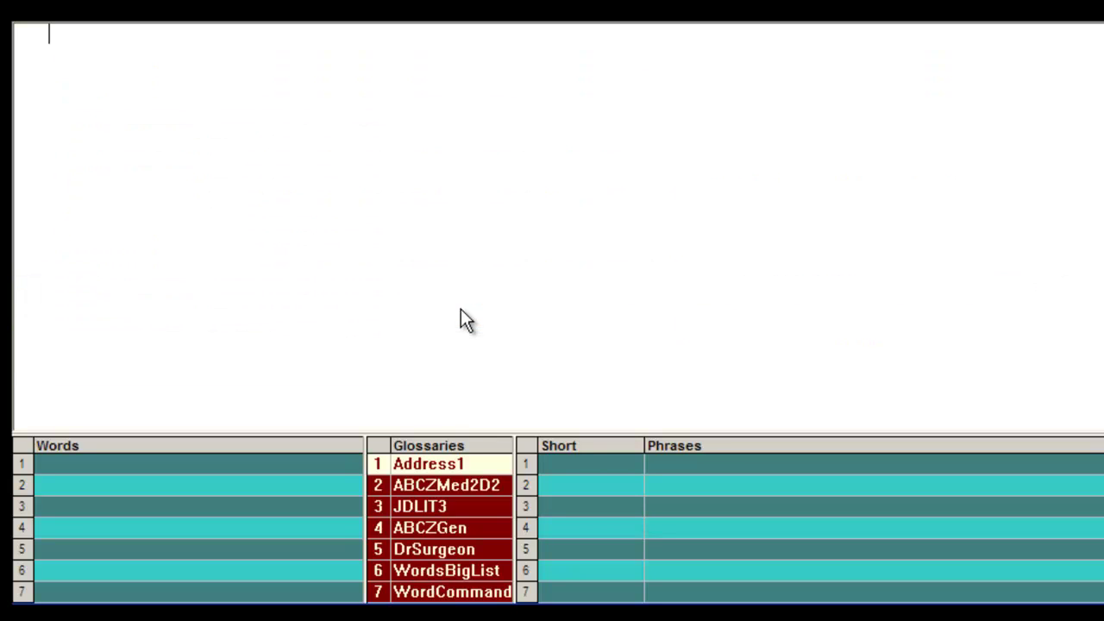
Step: Open the DrSurgeon glossary, review its five included files, then close both windows
{"action": "left_click", "coordinate": [448, 550]}
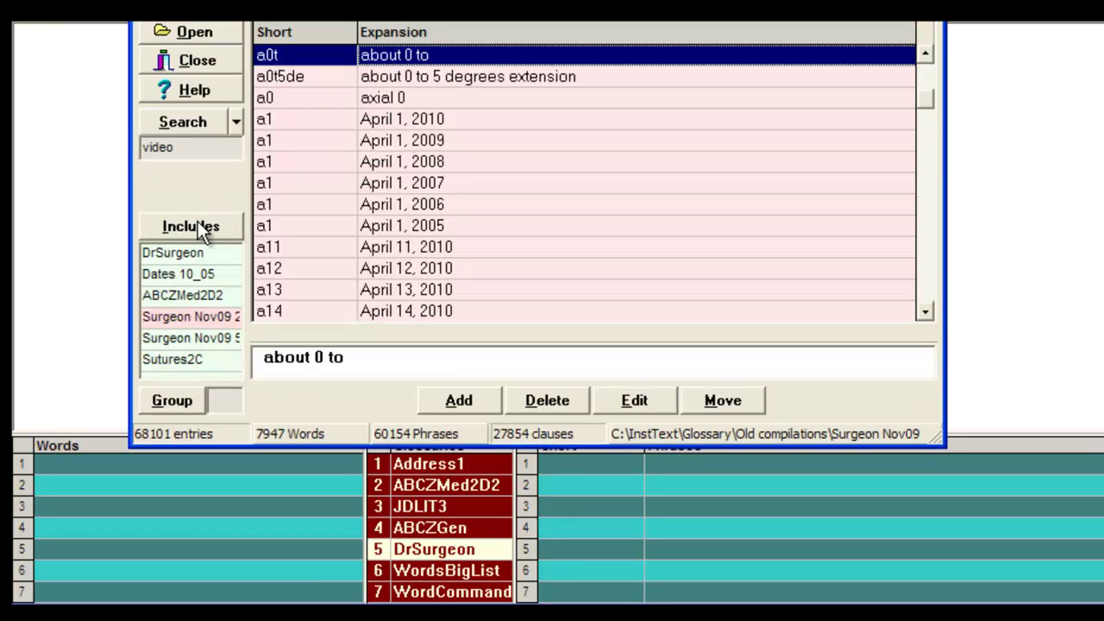
{"action": "left_click", "coordinate": [198, 227]}
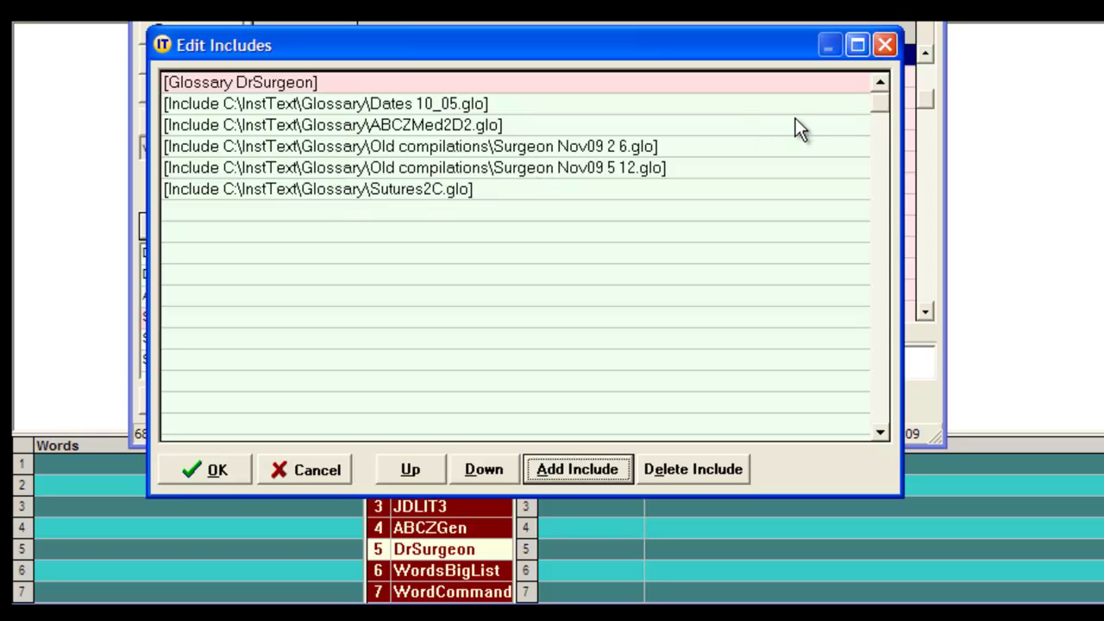
{"action": "left_click", "coordinate": [891, 46]}
{"action": "key", "text": "Escape"}
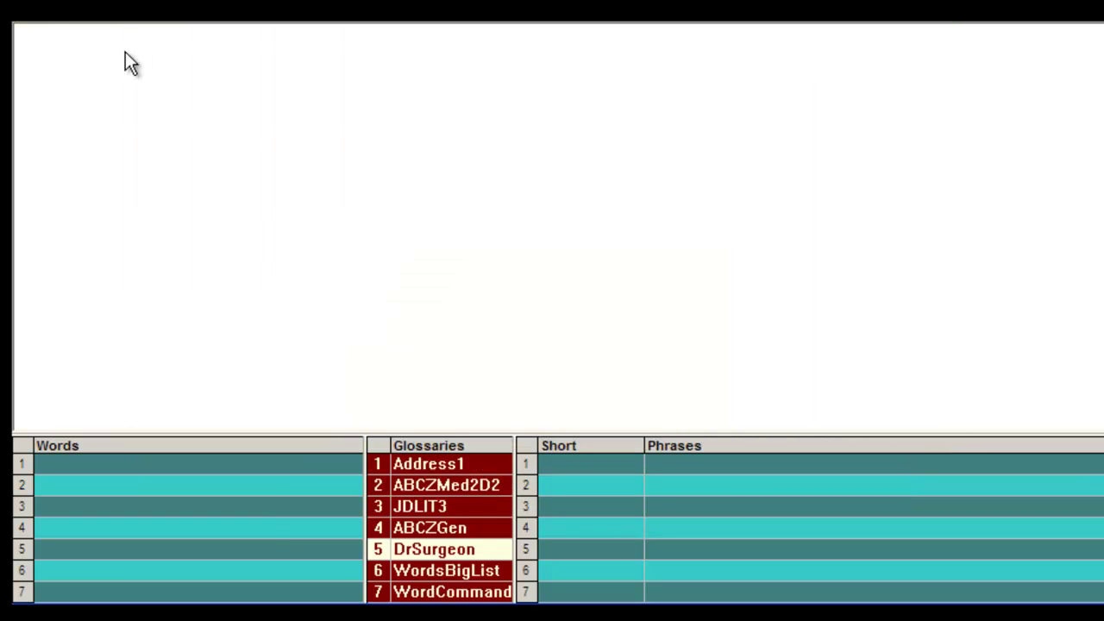
Step: Type the consultation sentence from short forms ihto, tp, ioc, imo, dated o18 as October 18, 2010
{"action": "type", "text": "ihto"}
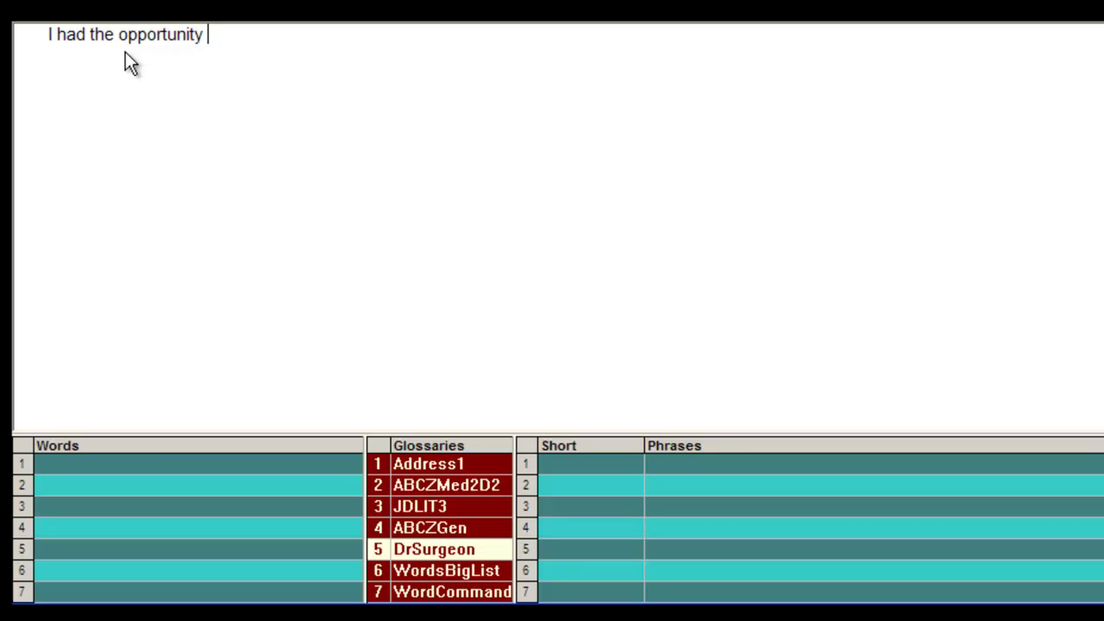
{"action": "type", "text": "to see tp"}
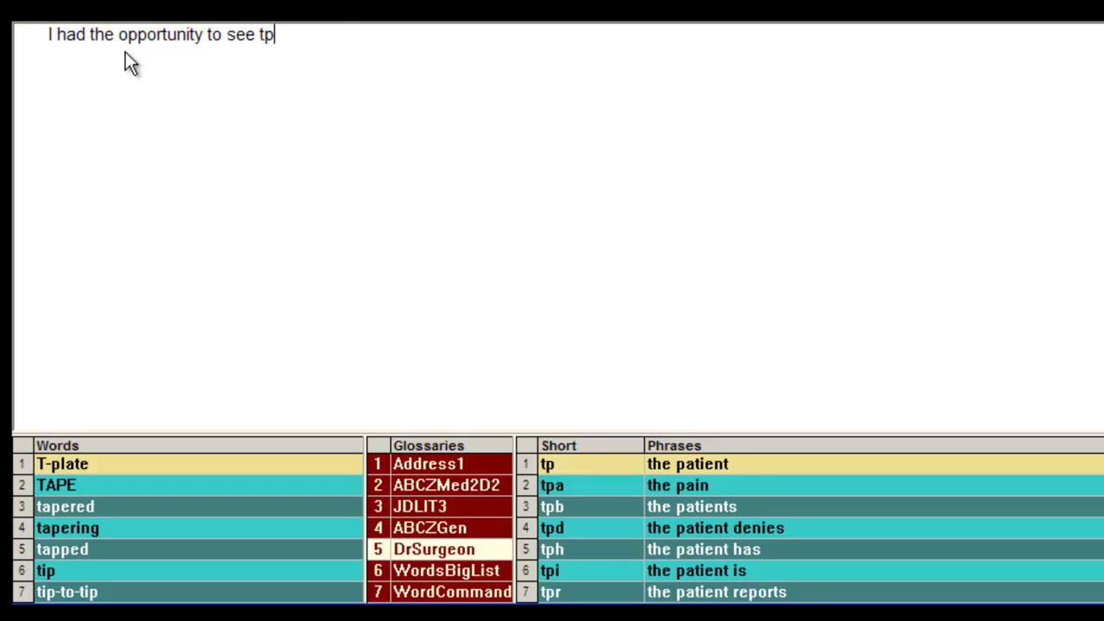
{"action": "type", "text": " ioc "}
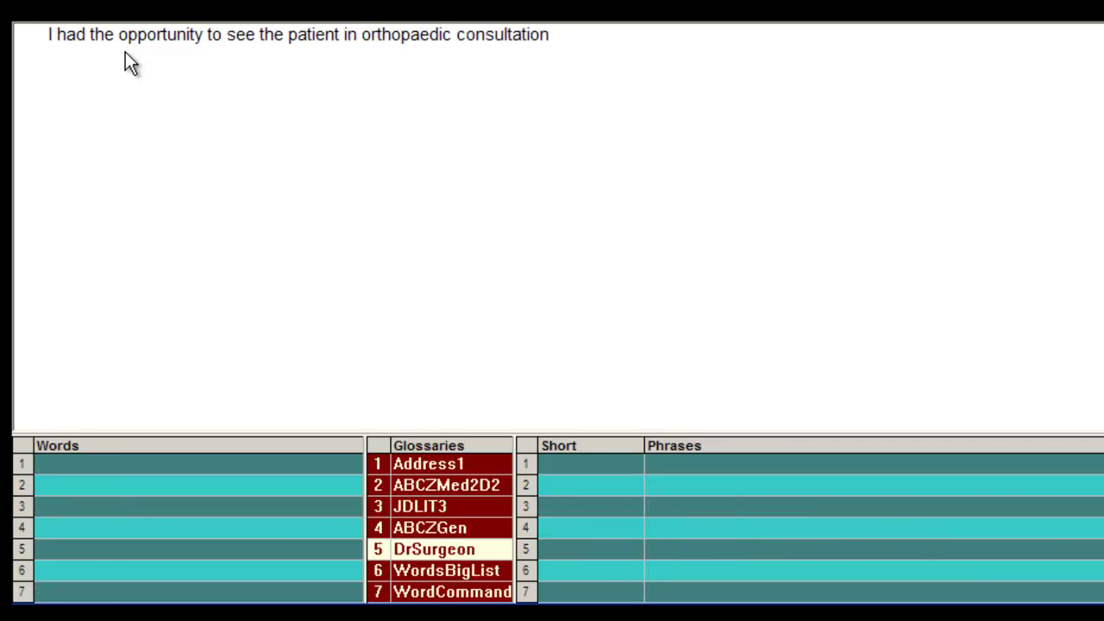
{"action": "type", "text": "imo"}
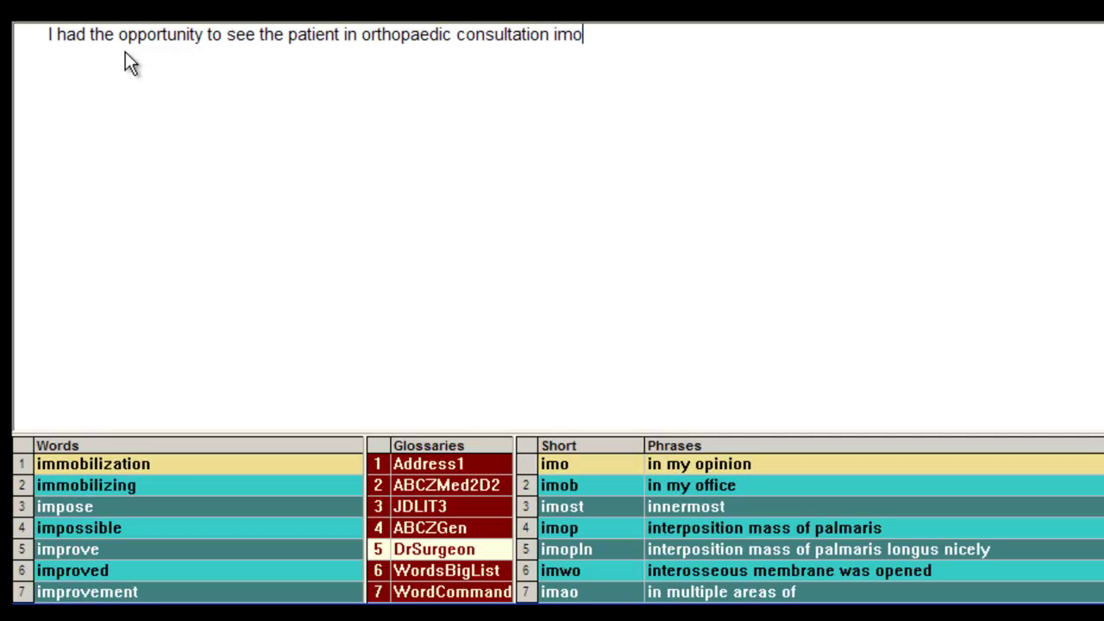
{"action": "type", "text": " on o"}
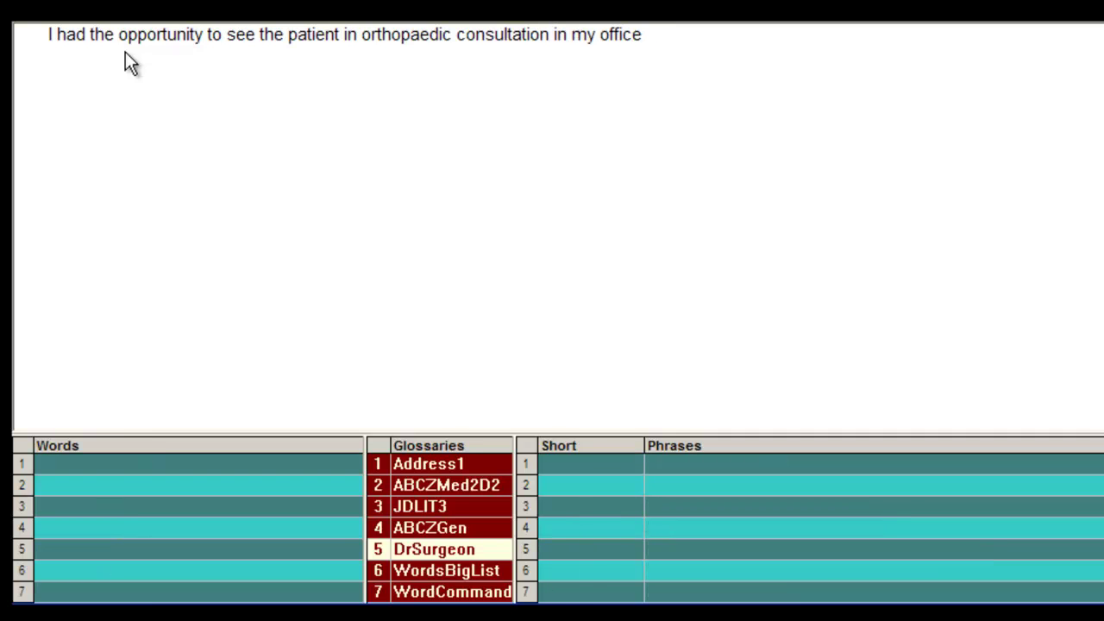
{"action": "type", "text": "18"}
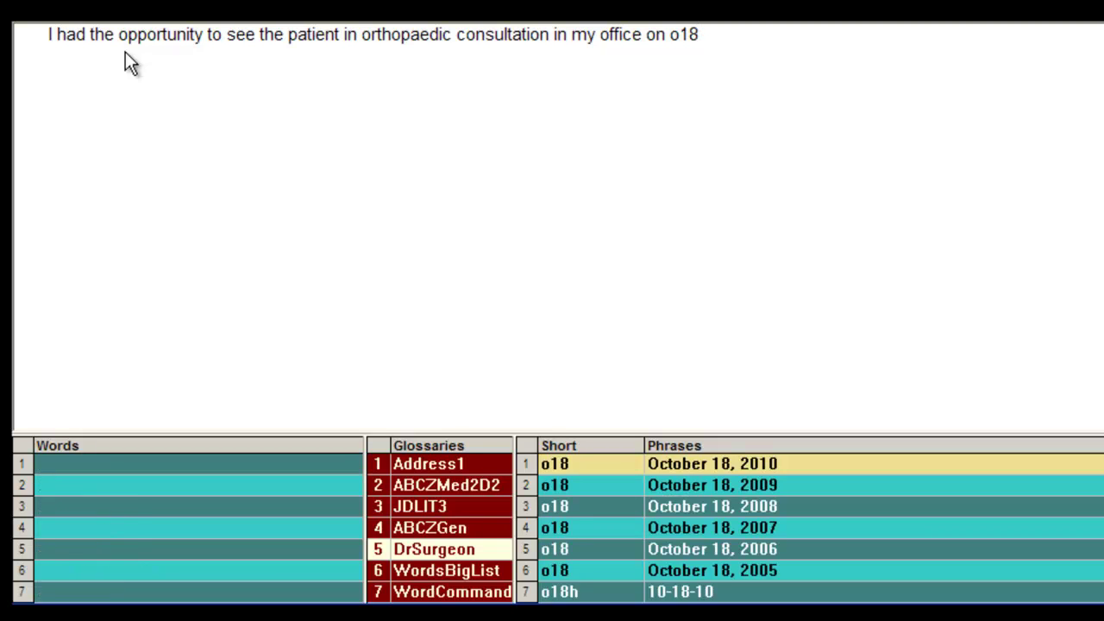
{"action": "key", "text": "BackSpace"}
{"action": "type", "text": "8s"}
{"action": "key", "text": "BackSpace"}
{"action": "type", "text": "h"}
{"action": "key", "text": "BackSpace"}
{"action": "key", "text": "space"}
{"action": "type", "text": "."}
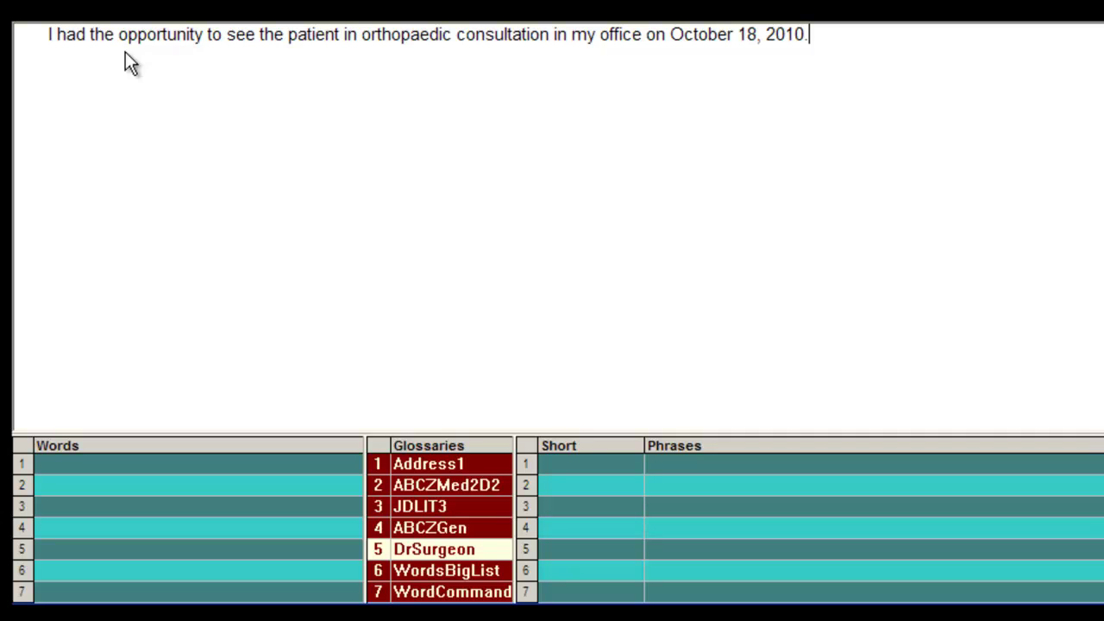
Step: Start a new line reading 'The patient was prescribed' from short forms Tpw and predd
{"action": "key", "text": "Return"}
{"action": "key", "text": "Return"}
{"action": "type", "text": "Tpw"}
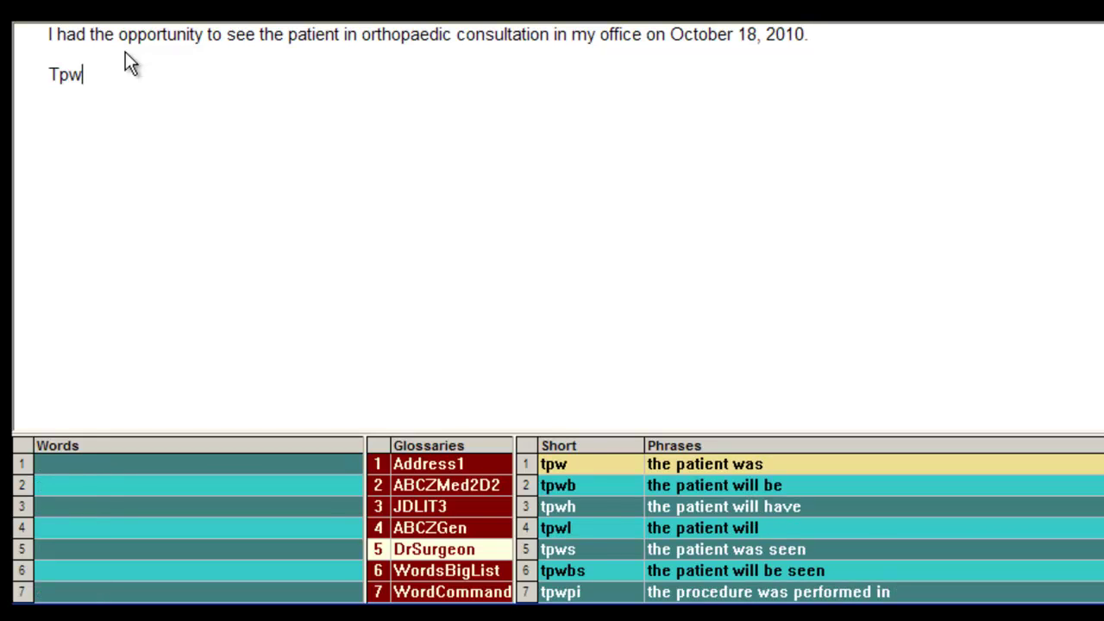
{"action": "key", "text": "space"}
{"action": "type", "text": "predd"}
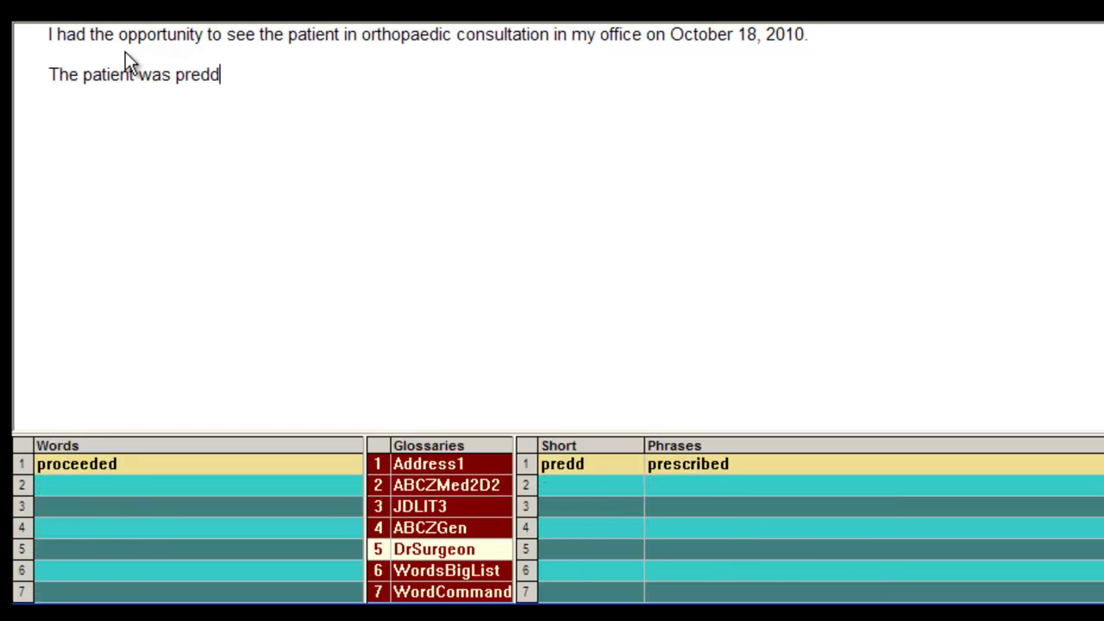
{"action": "key", "text": "space"}
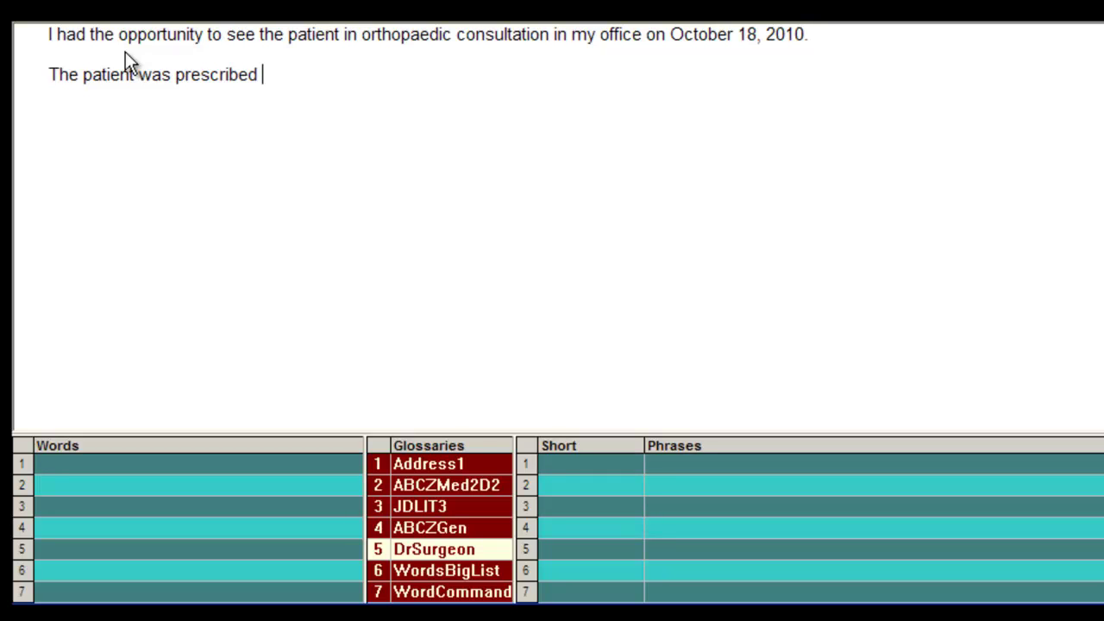
Step: Make JDLIT3 the active glossary and browse its Pen-Vee K entries under short form p
{"action": "left_click", "coordinate": [455, 504]}
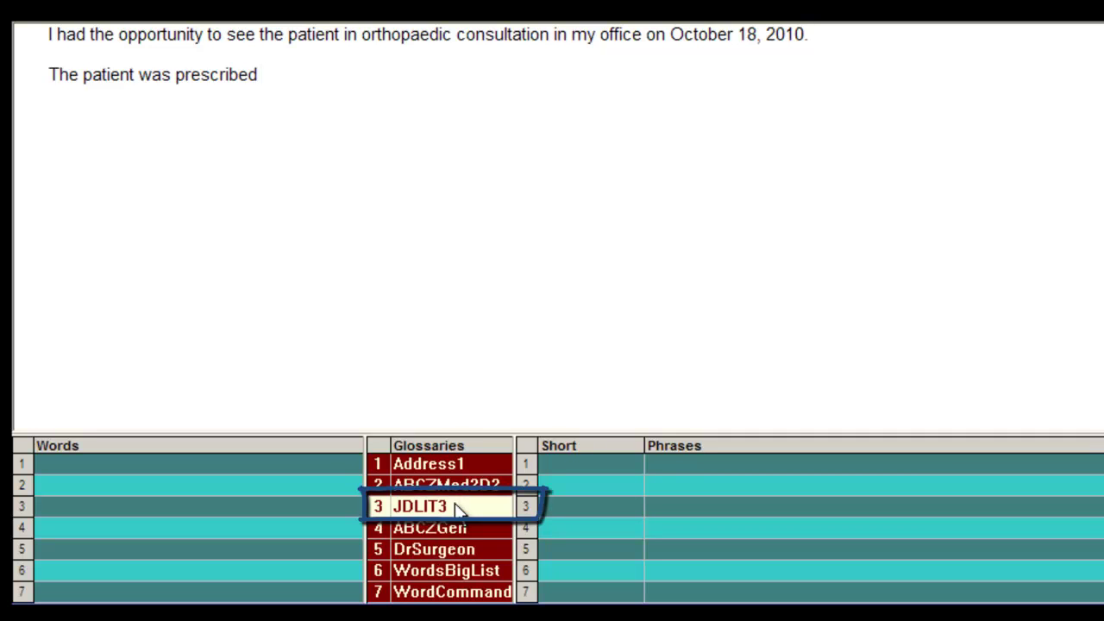
{"action": "double_click", "coordinate": [458, 509]}
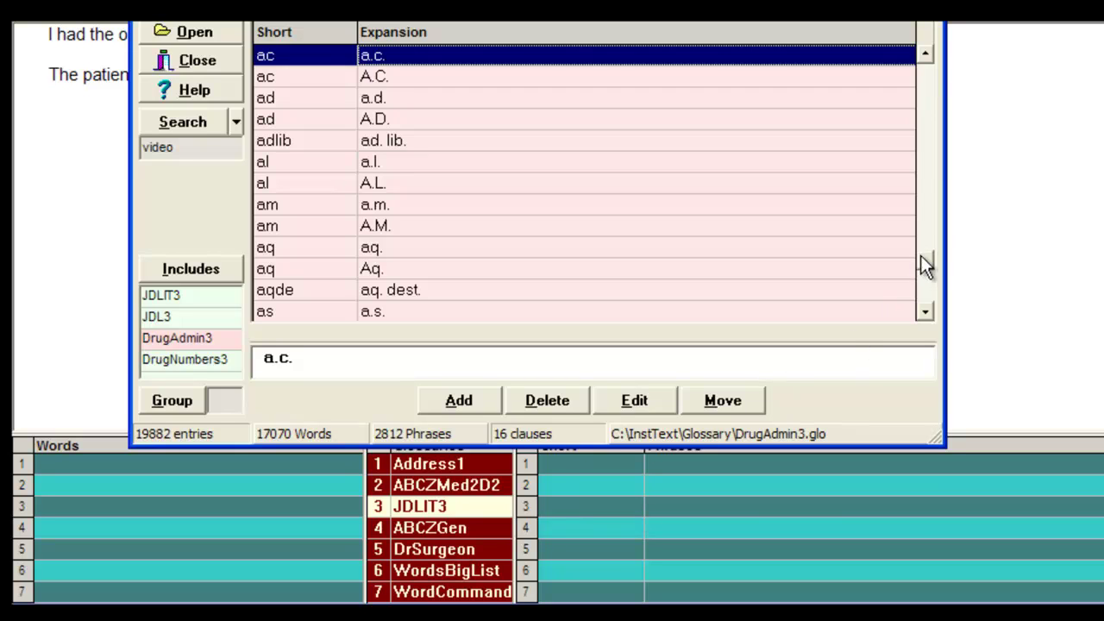
{"action": "left_click_drag", "start_coordinate": [926, 207], "coordinate": [926, 207]}
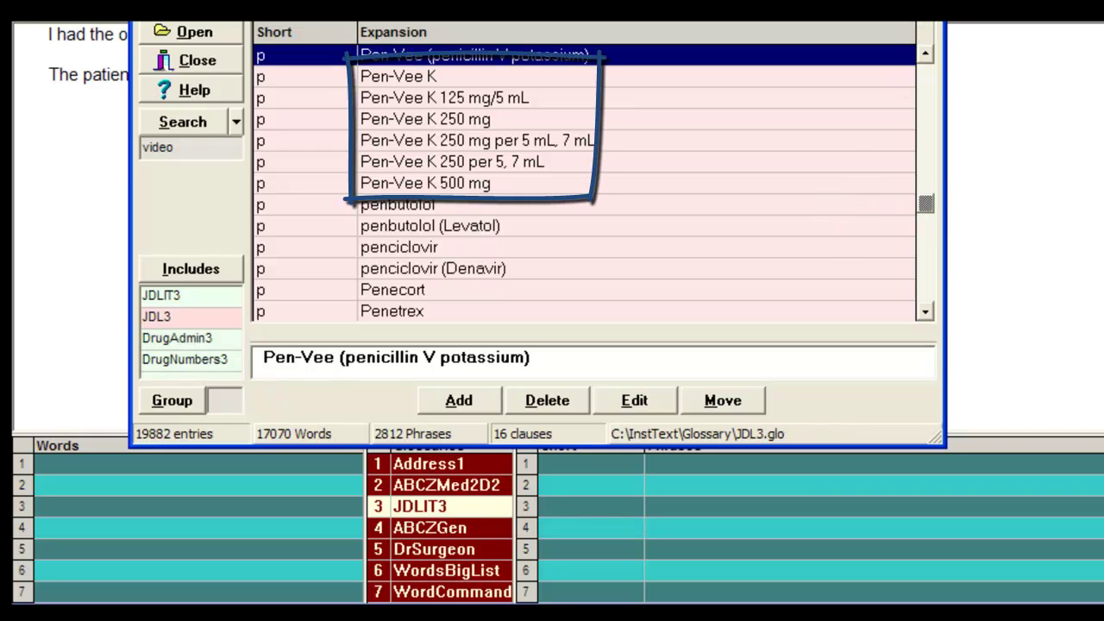
{"action": "key", "text": "Escape"}
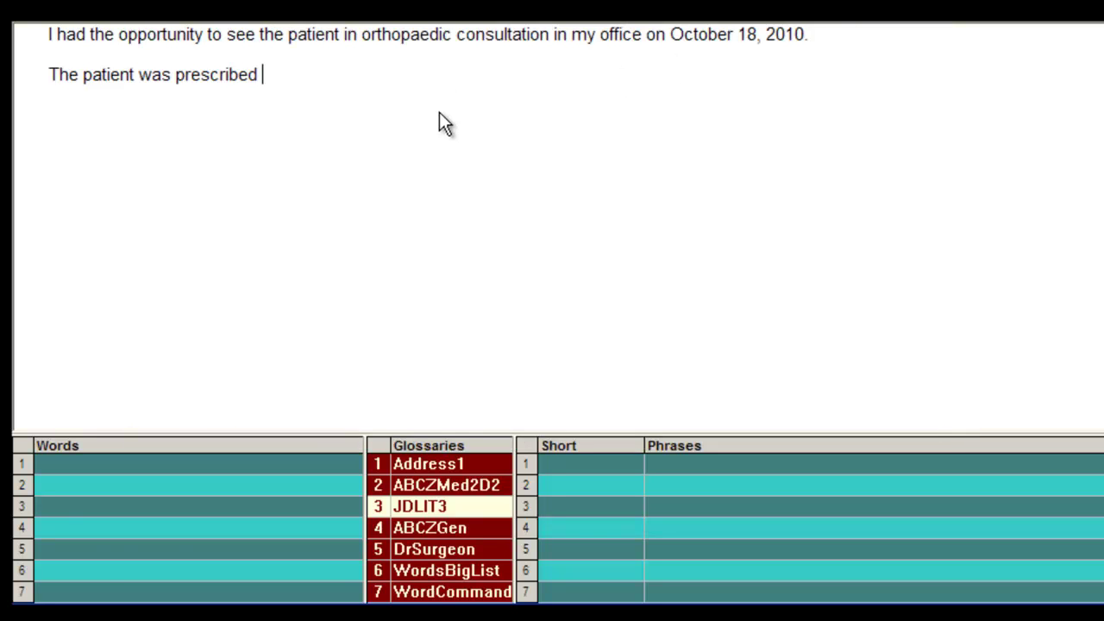
Step: Complete the prescription sentence with amiodarone 400 mg from the short form amio4
{"action": "type", "text": "amio"}
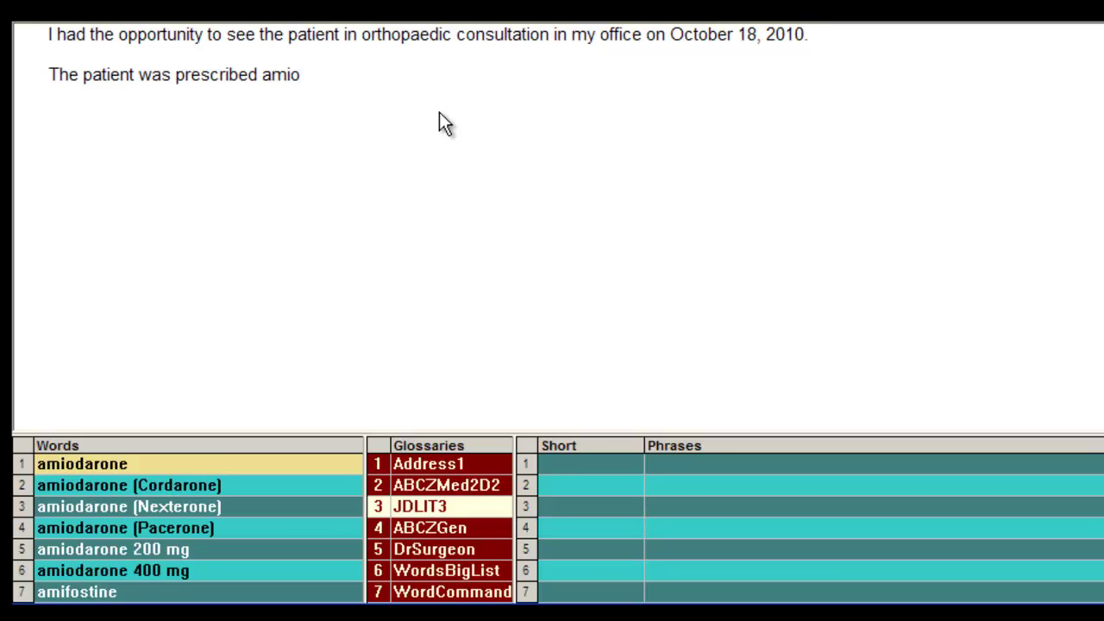
{"action": "type", "text": "2"}
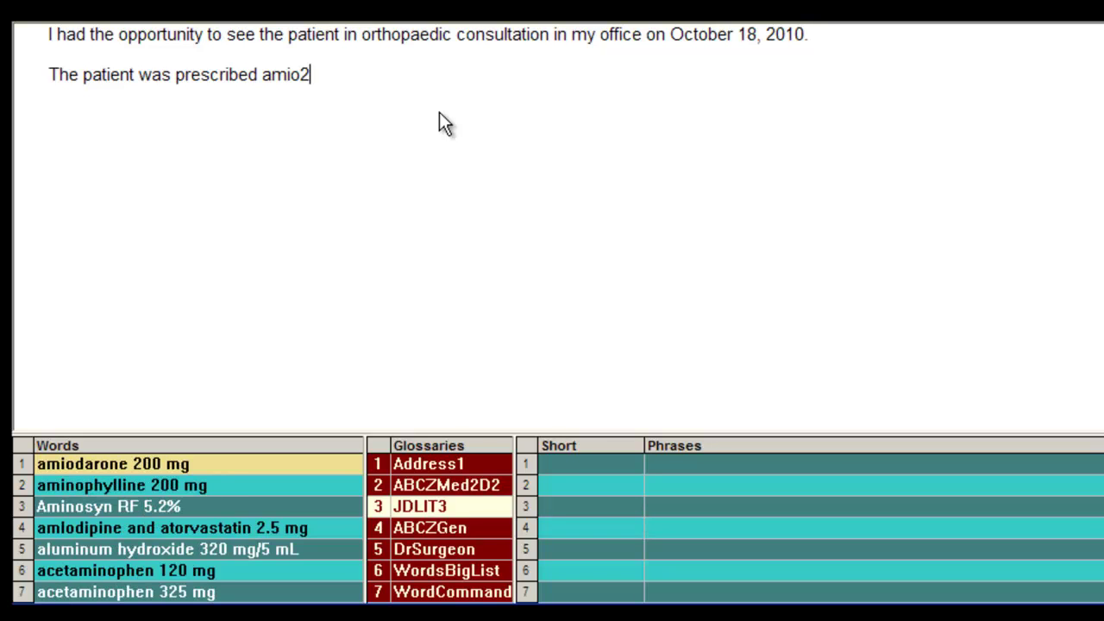
{"action": "key", "text": "BackSpace"}
{"action": "type", "text": "4"}
{"action": "key", "text": "Return"}
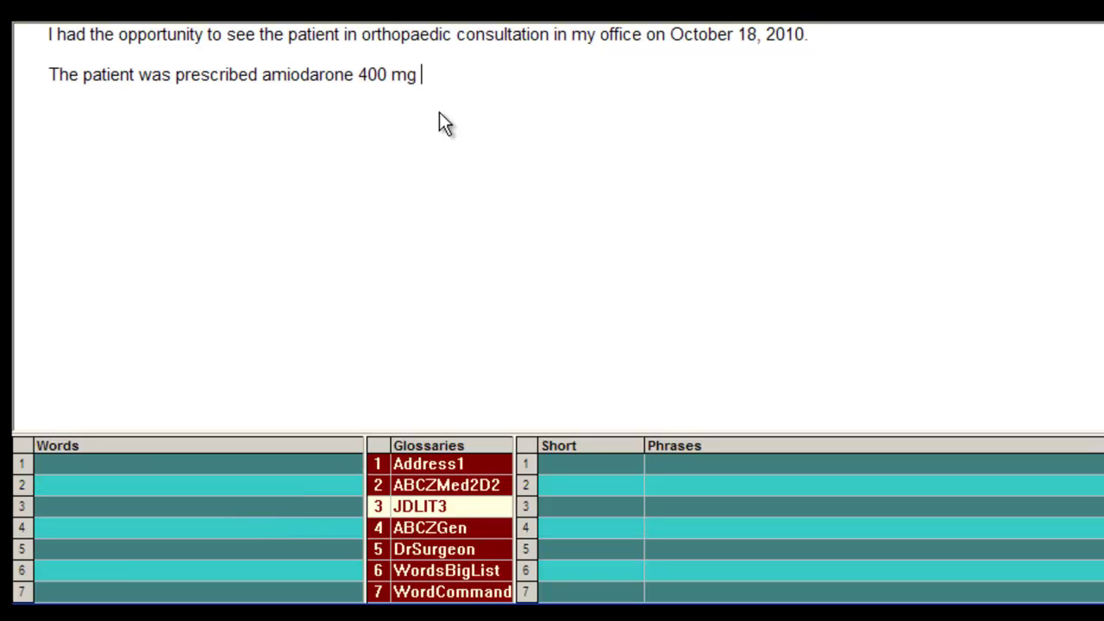
{"action": "type", "text": "."}
Step: On a new line, expand phsx to Phisohex and pseup, pseudoep, pseh to pseudoephedrine
{"action": "key", "text": "Return"}
{"action": "key", "text": "Return"}
{"action": "type", "text": "ph"}
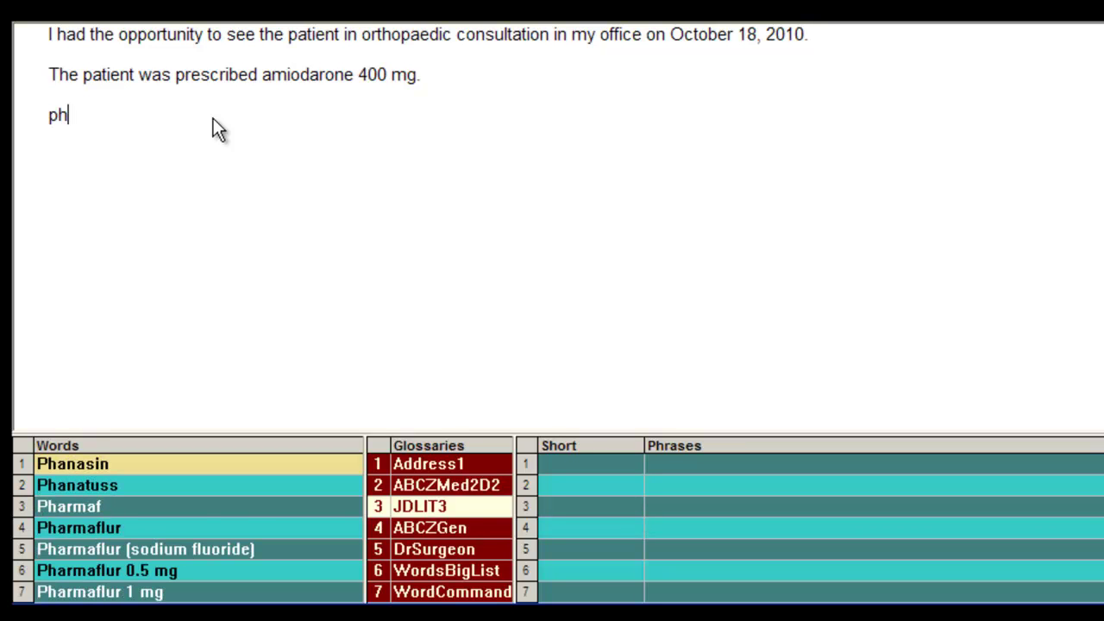
{"action": "type", "text": "s"}
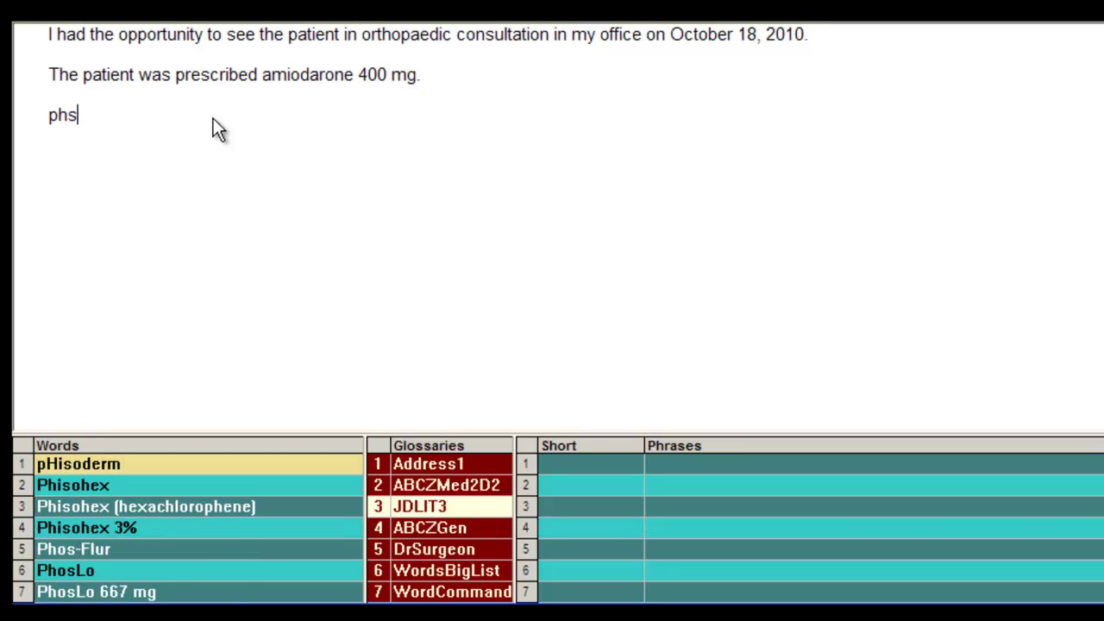
{"action": "type", "text": "x"}
{"action": "key", "text": "Return"}
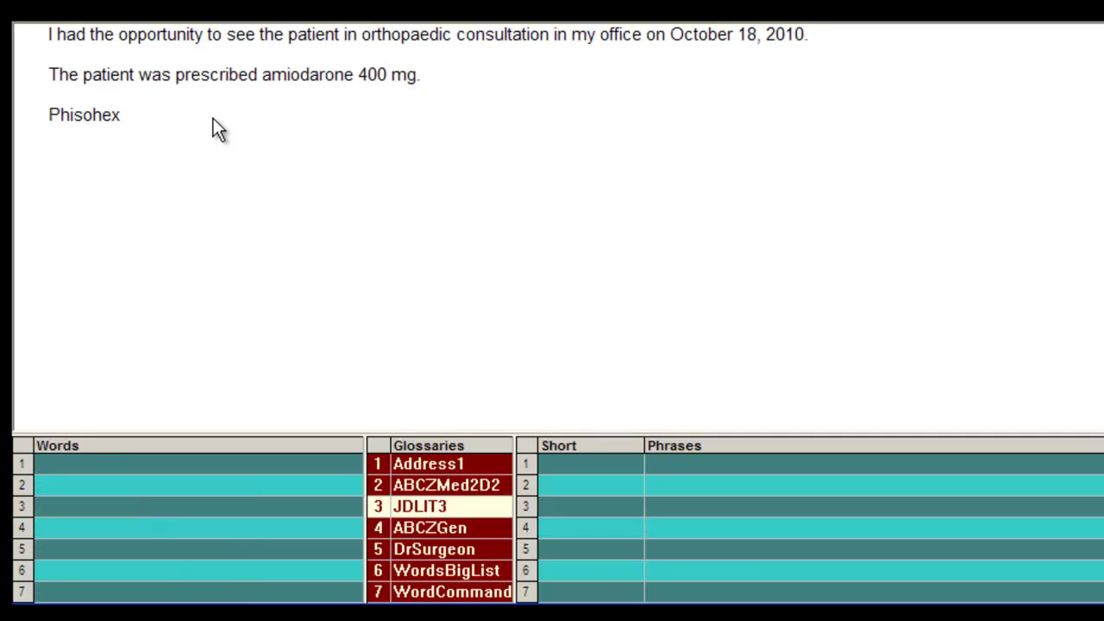
{"action": "type", "text": "p"}
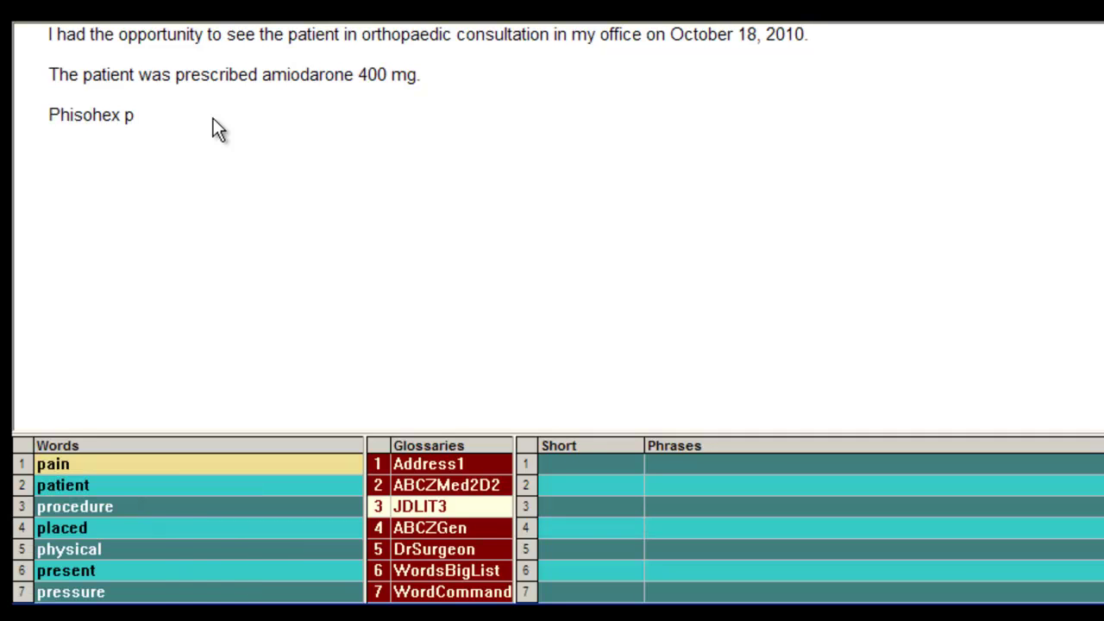
{"action": "type", "text": "s"}
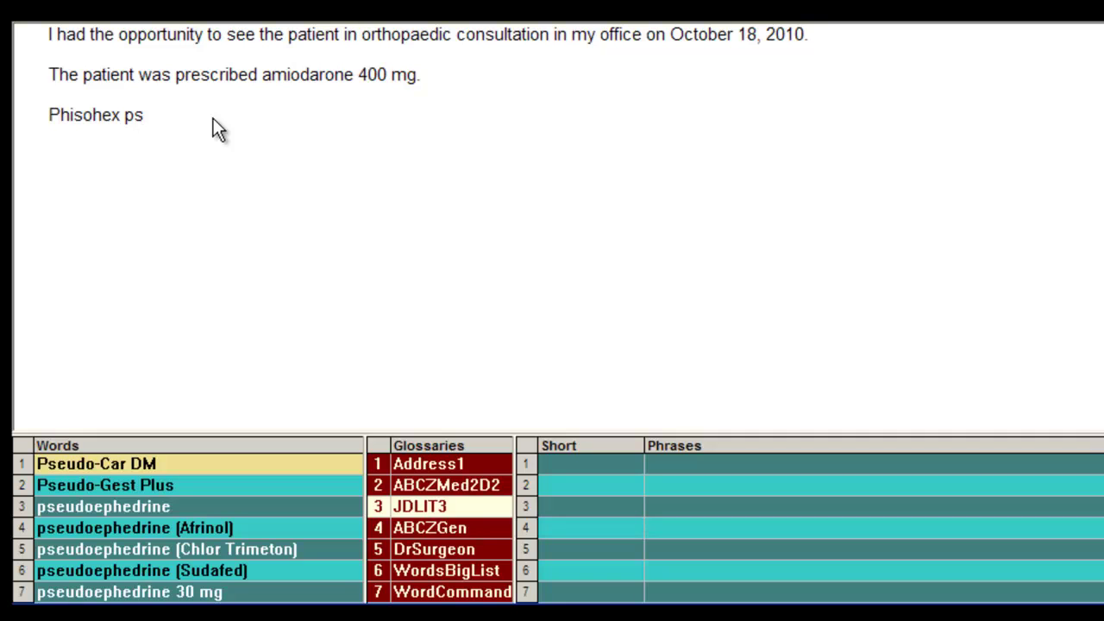
{"action": "type", "text": "eup"}
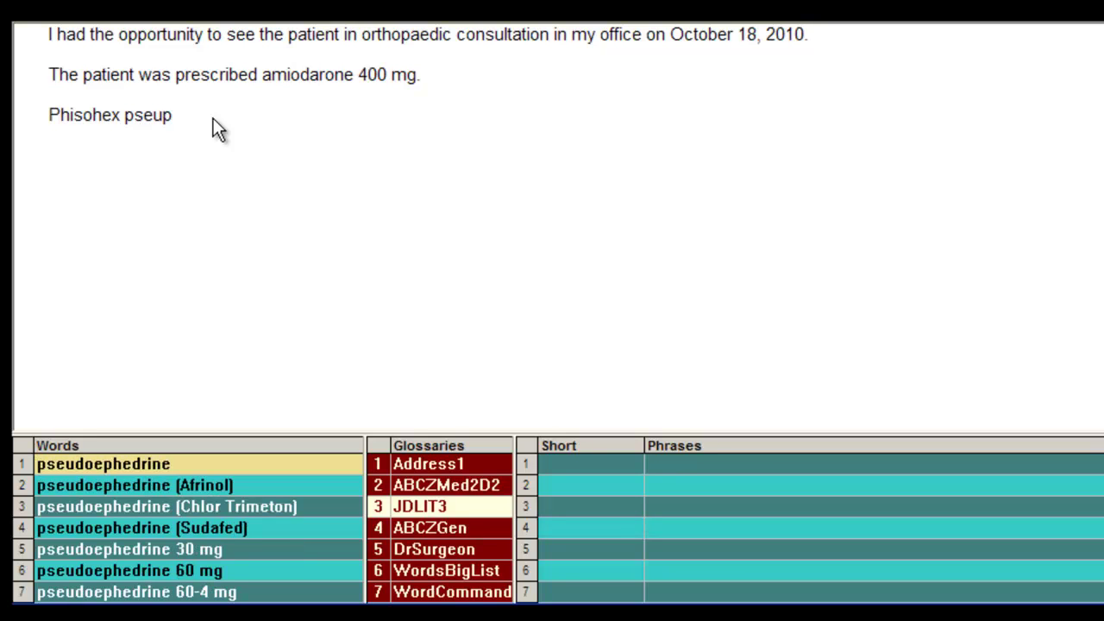
{"action": "key", "text": "Return"}
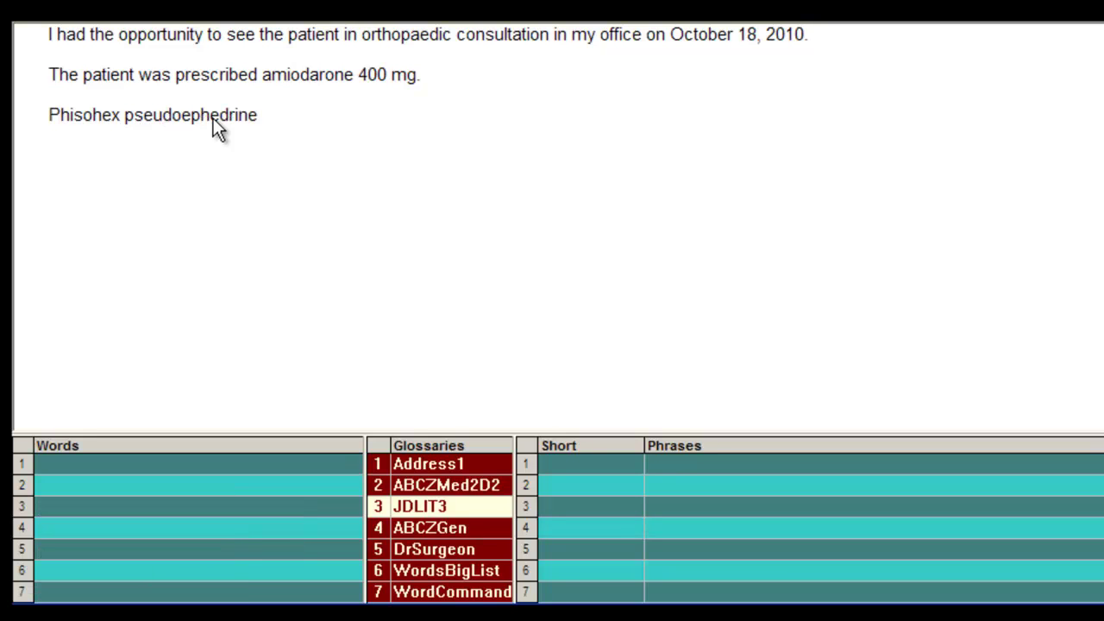
{"action": "type", "text": "p"}
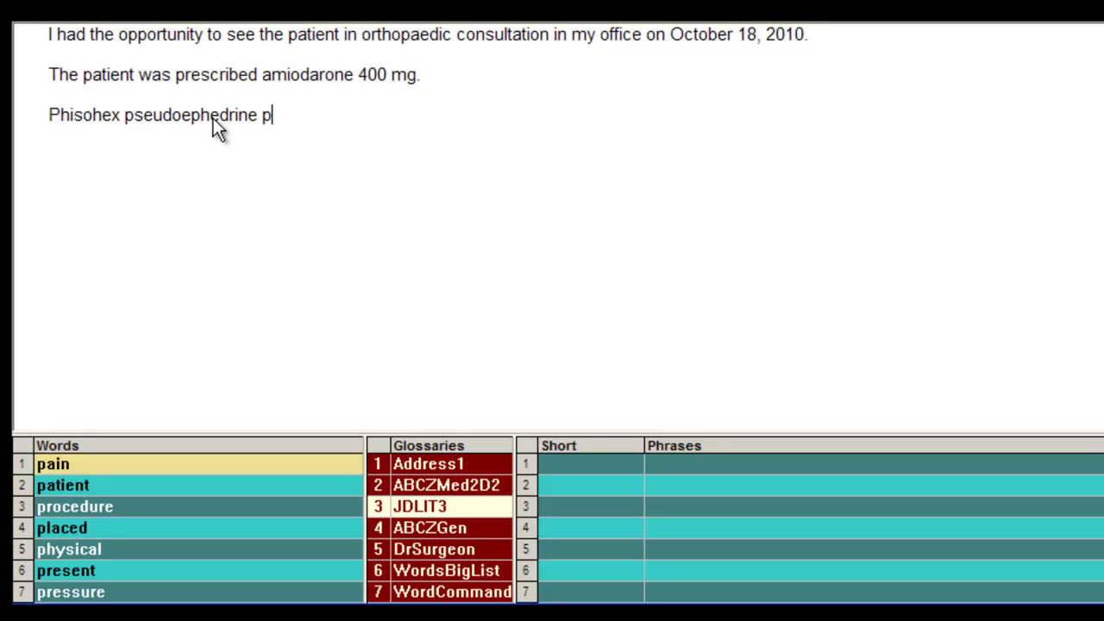
{"action": "type", "text": "seudoep"}
{"action": "key", "text": "Return"}
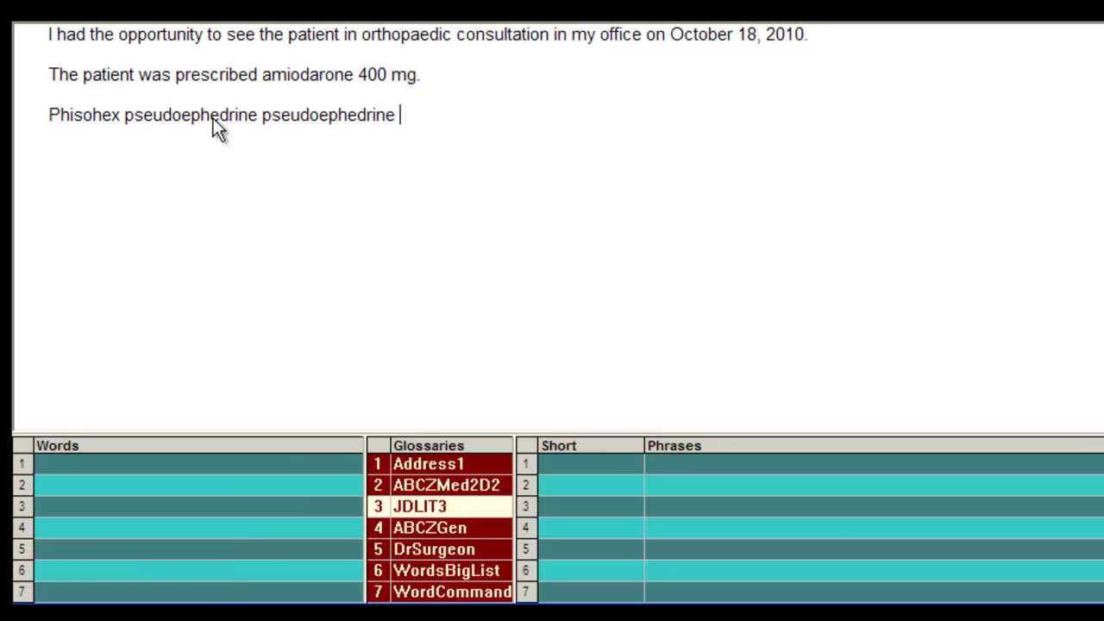
{"action": "type", "text": "pseh"}
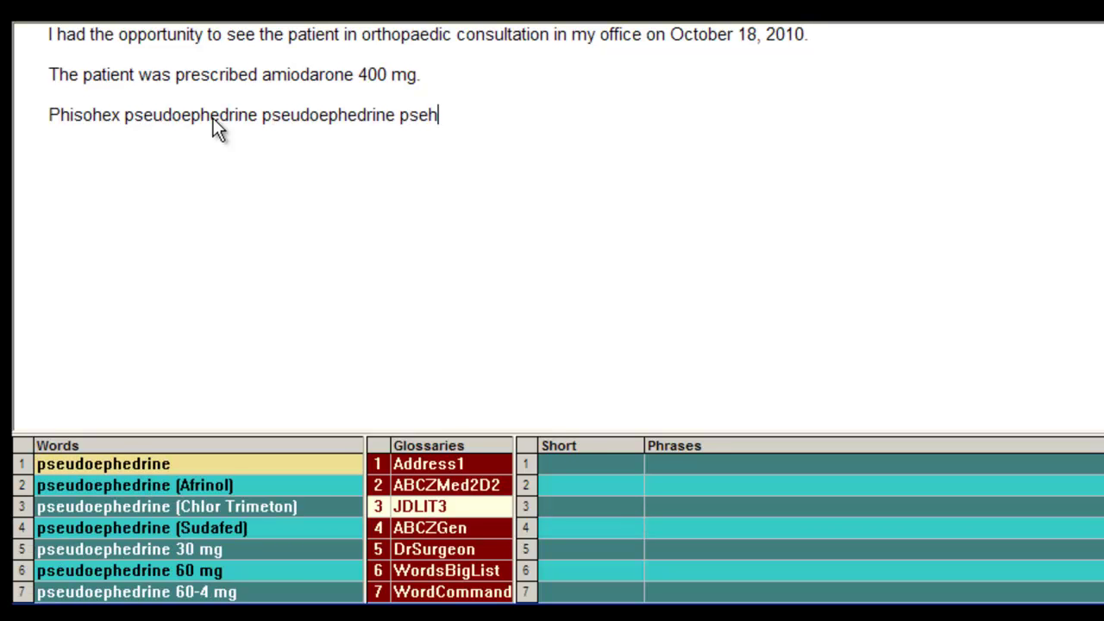
{"action": "key", "text": "Return"}
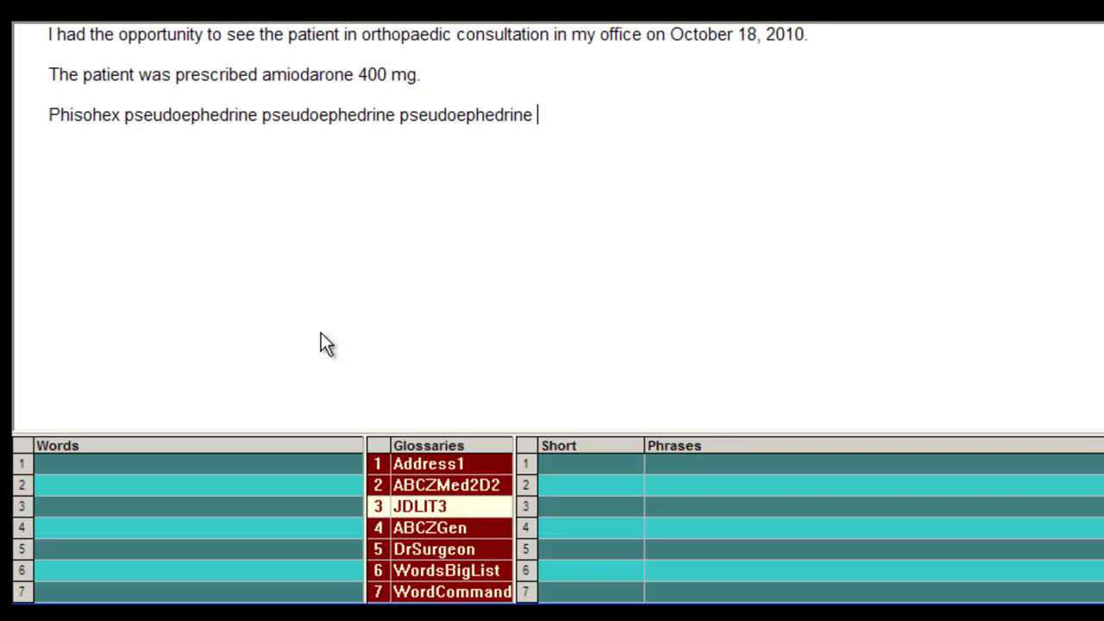
Step: Select the ABCZMed2D2 glossary and page through its 20951 entries before closing it
{"action": "left_click", "coordinate": [449, 489]}
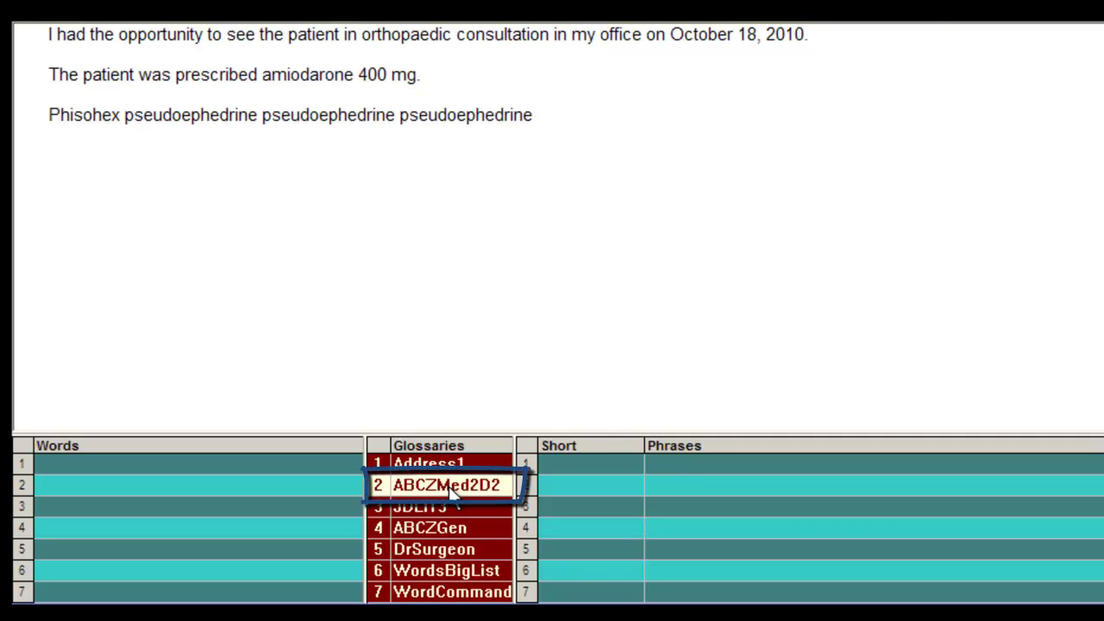
{"action": "double_click", "coordinate": [449, 487]}
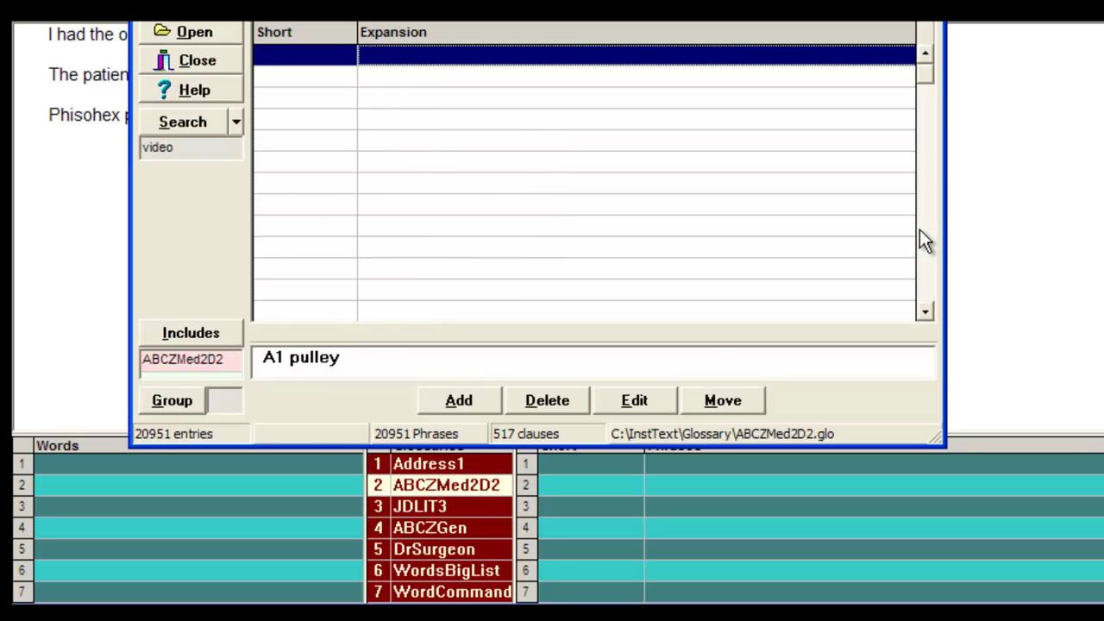
{"action": "left_click", "coordinate": [927, 229]}
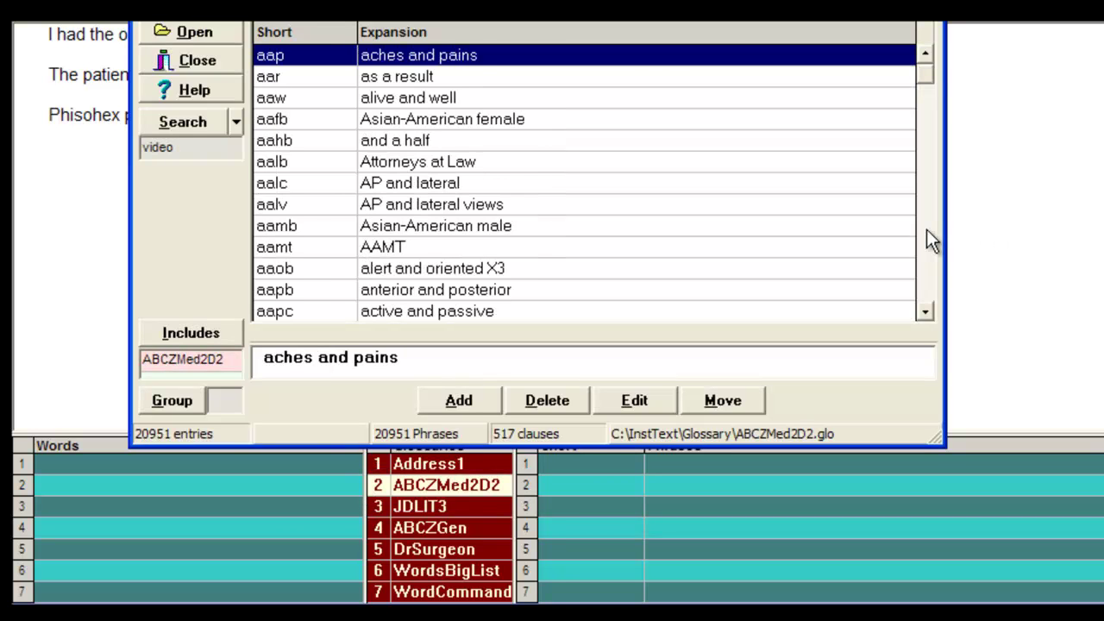
{"action": "left_click", "coordinate": [927, 230]}
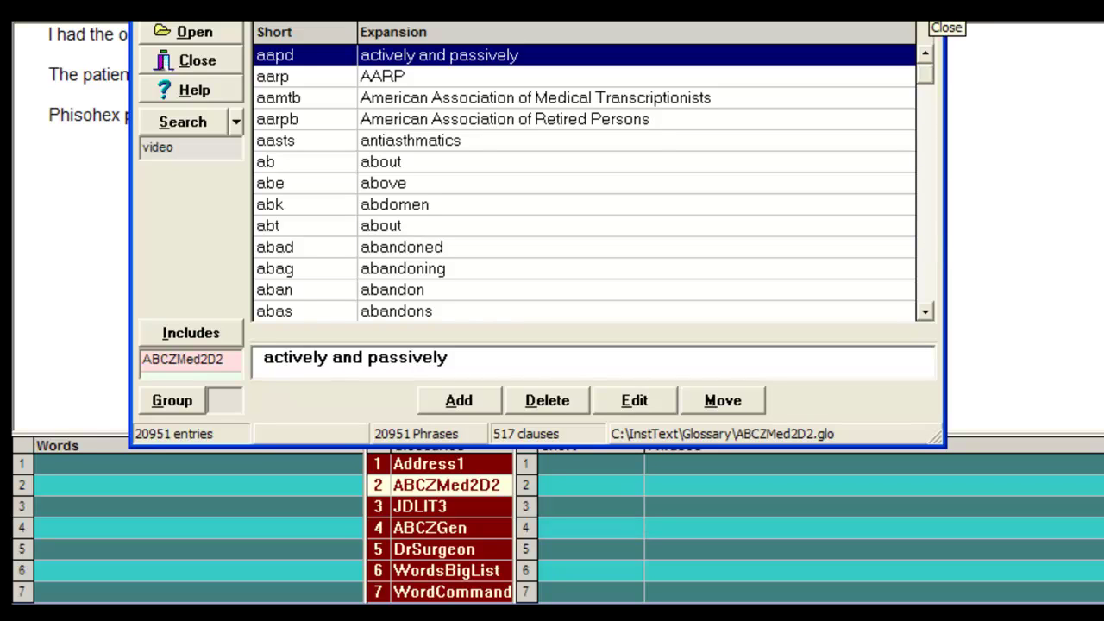
{"action": "key", "text": "Escape"}
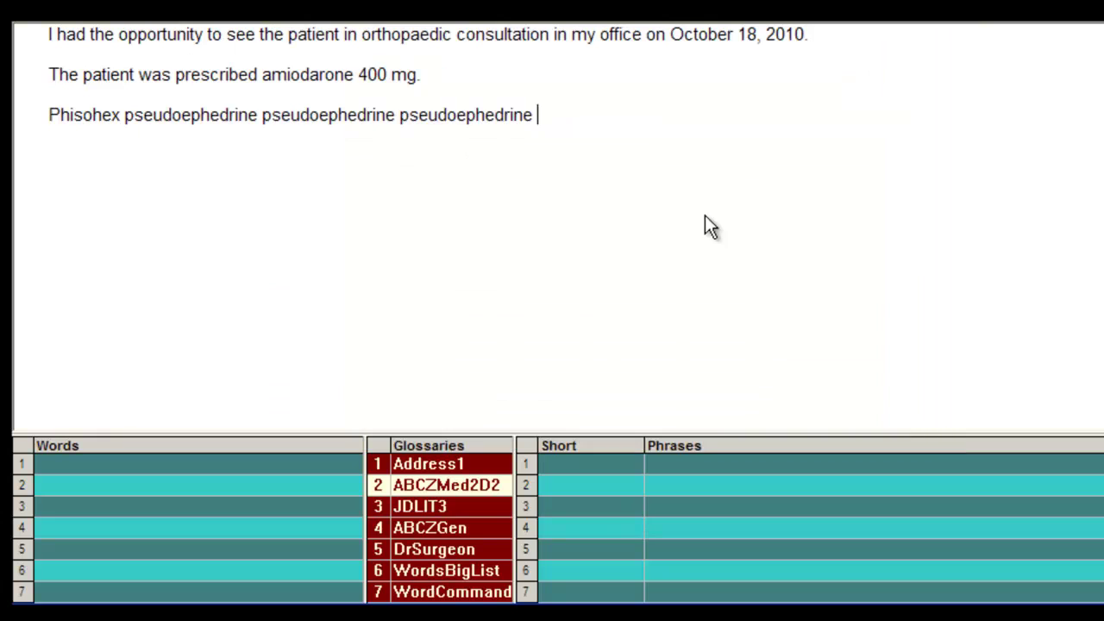
Step: Select the WordsBigList glossary and view its 25016 entries
{"action": "left_click", "coordinate": [422, 572]}
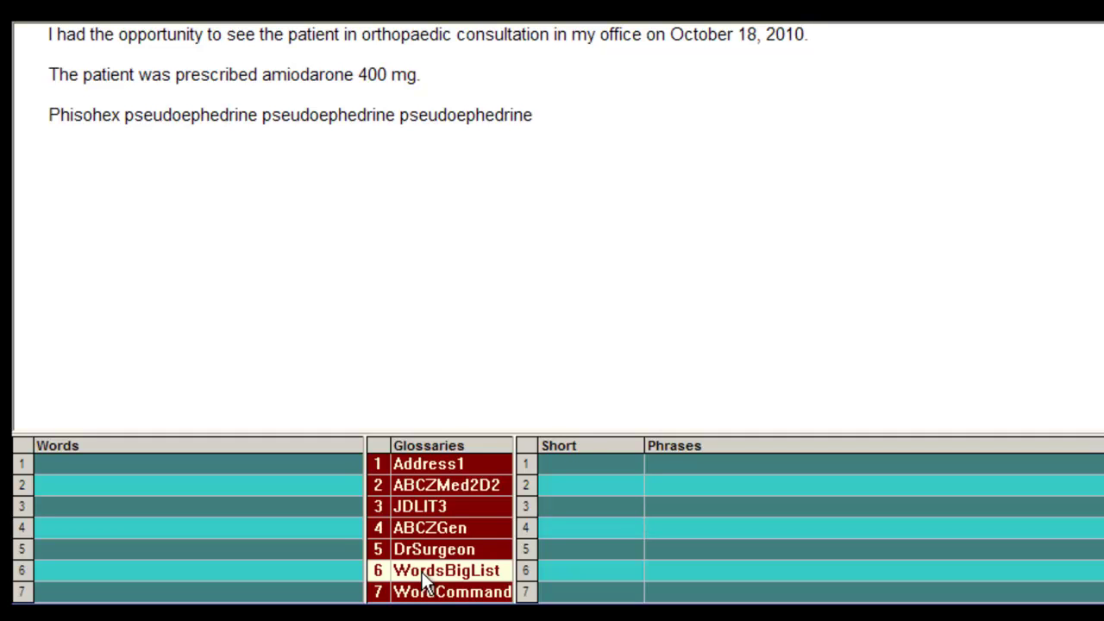
{"action": "double_click", "coordinate": [422, 572]}
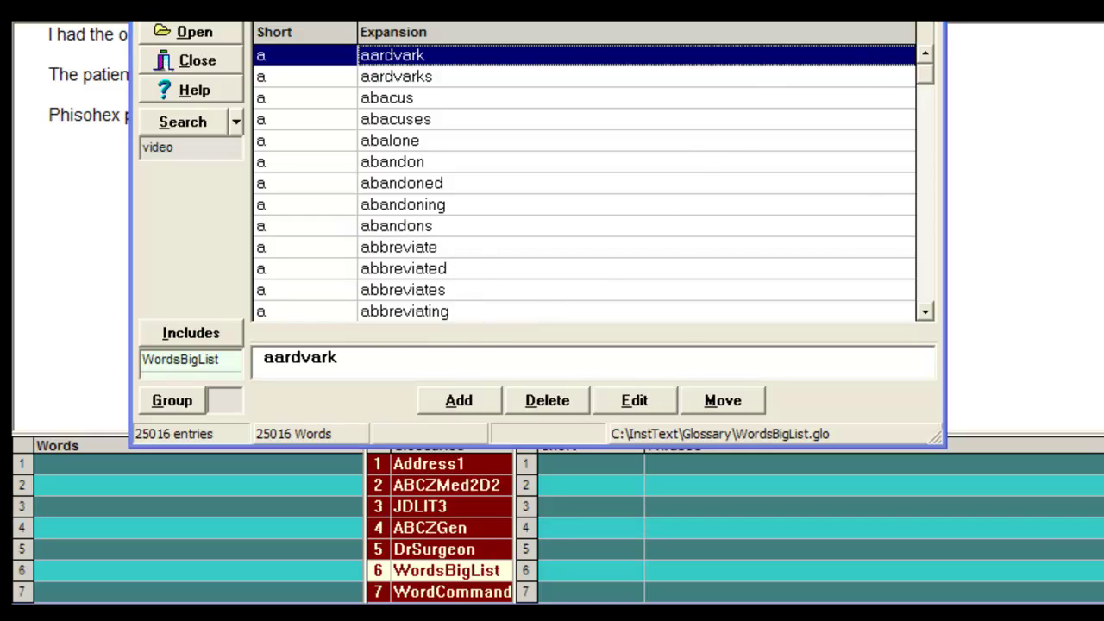
{"action": "key", "text": "Escape"}
Step: After a blank line, type abb1, abbg1, abbd1 for abbreviate abbreviating abbreviated
{"action": "key", "text": "Return"}
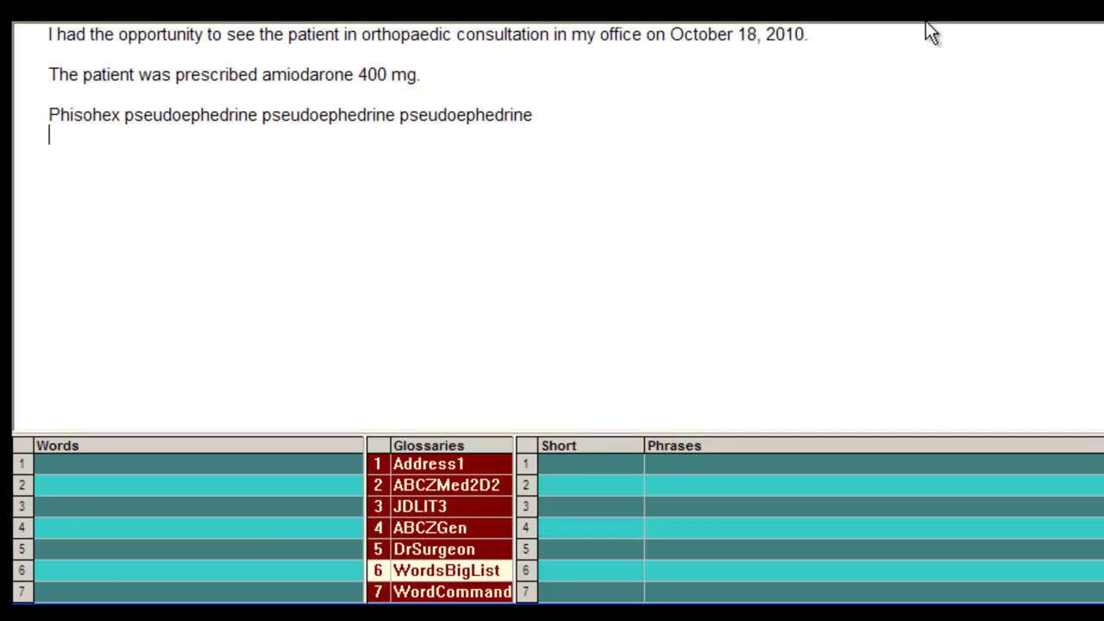
{"action": "key", "text": "Return"}
{"action": "type", "text": "abb"}
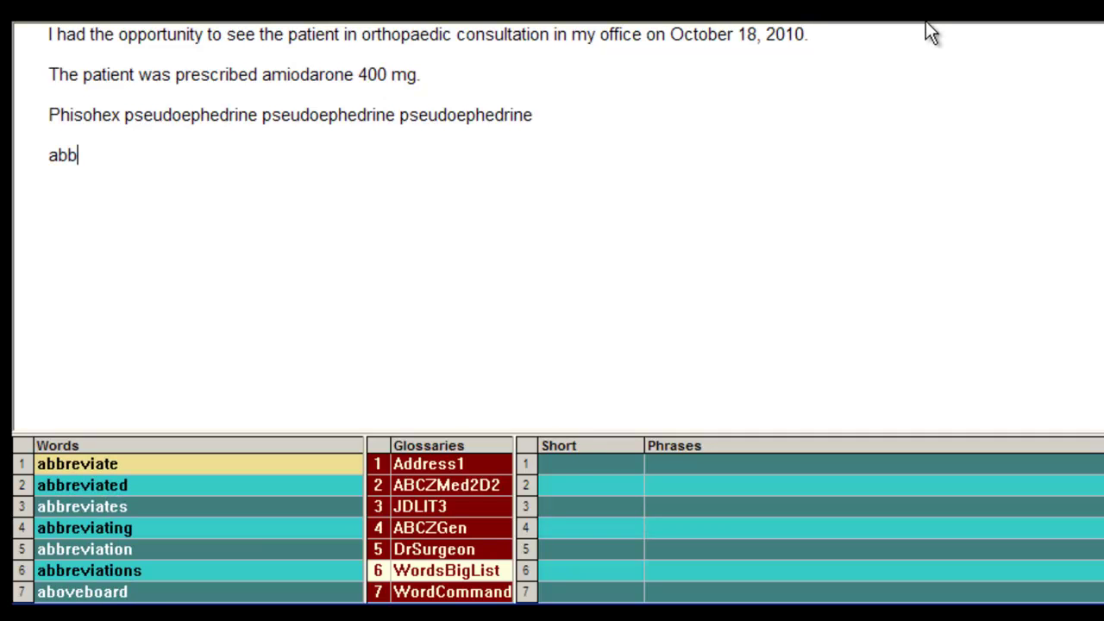
{"action": "type", "text": "1abbg"}
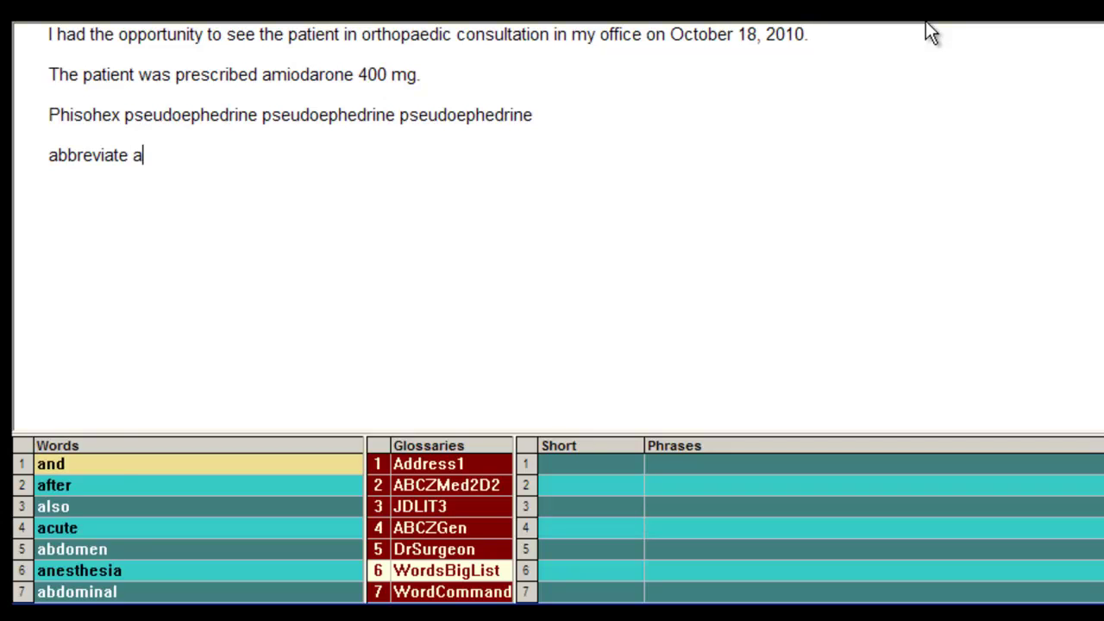
{"action": "type", "text": "1abbd"}
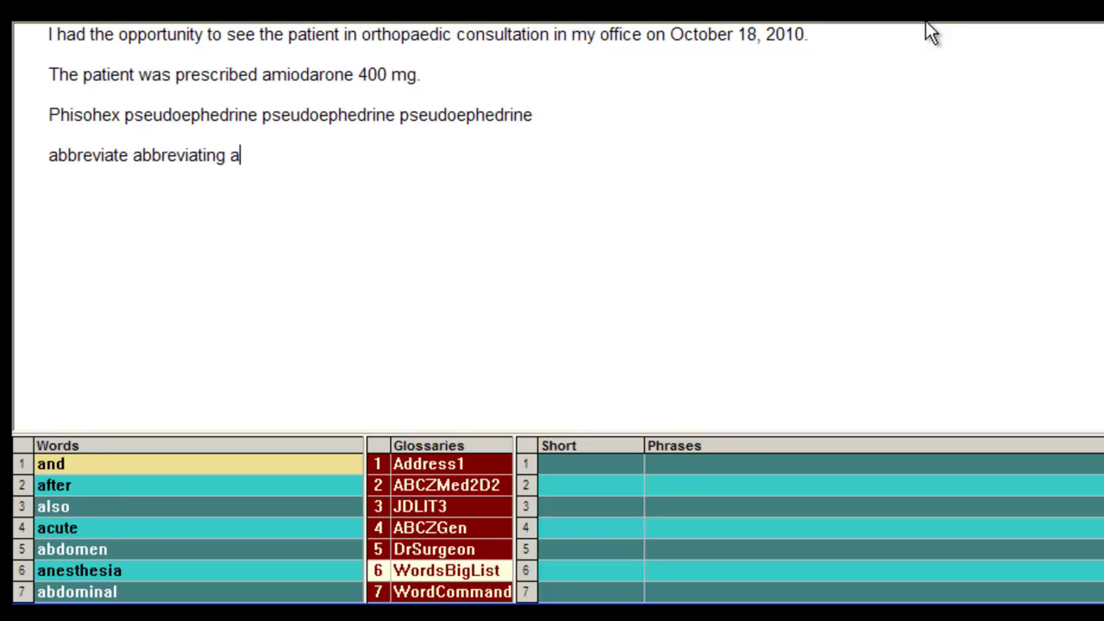
{"action": "type", "text": "1"}
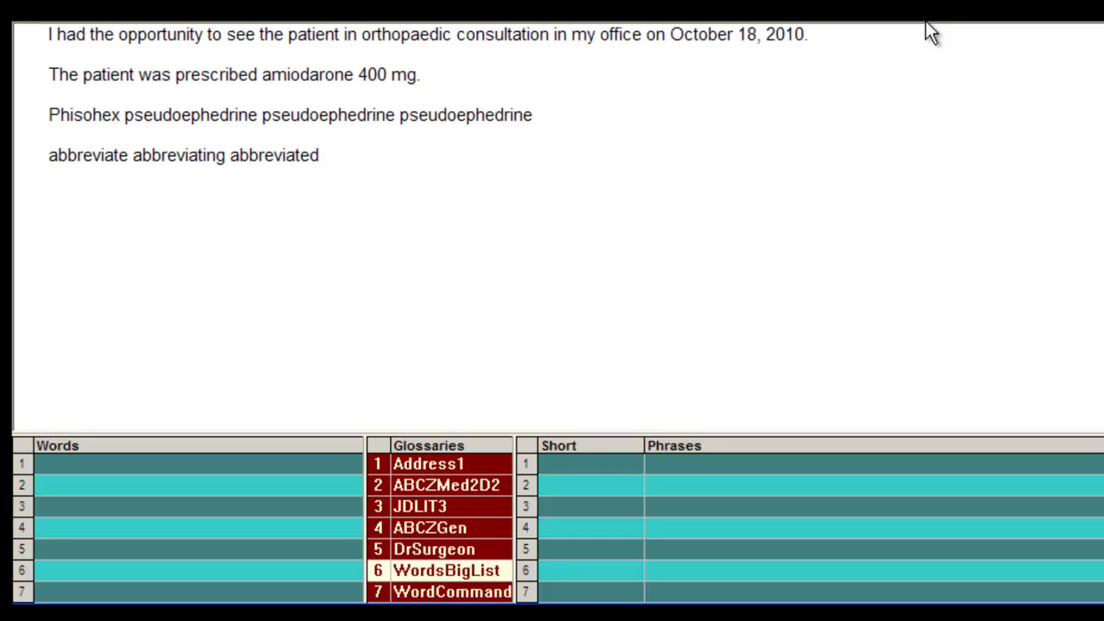
Step: Choose ABCZGen and type a new line 'twym tyvm twim welo sh hh', expanding foryc and forya
{"action": "left_click", "coordinate": [444, 522]}
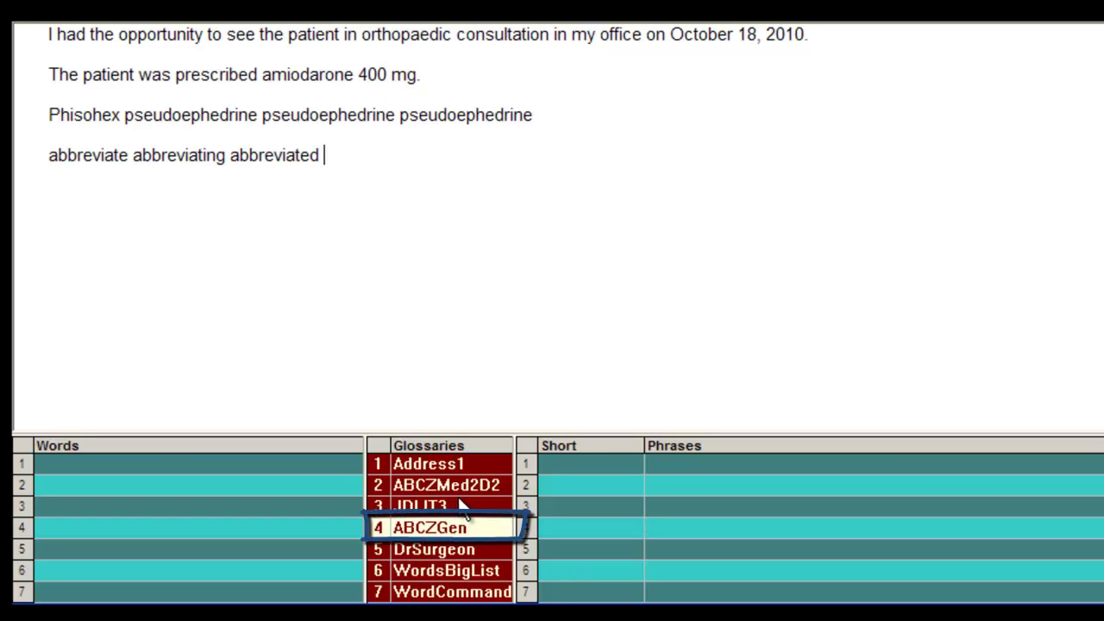
{"action": "key", "text": "Return"}
{"action": "type", "text": "twym "}
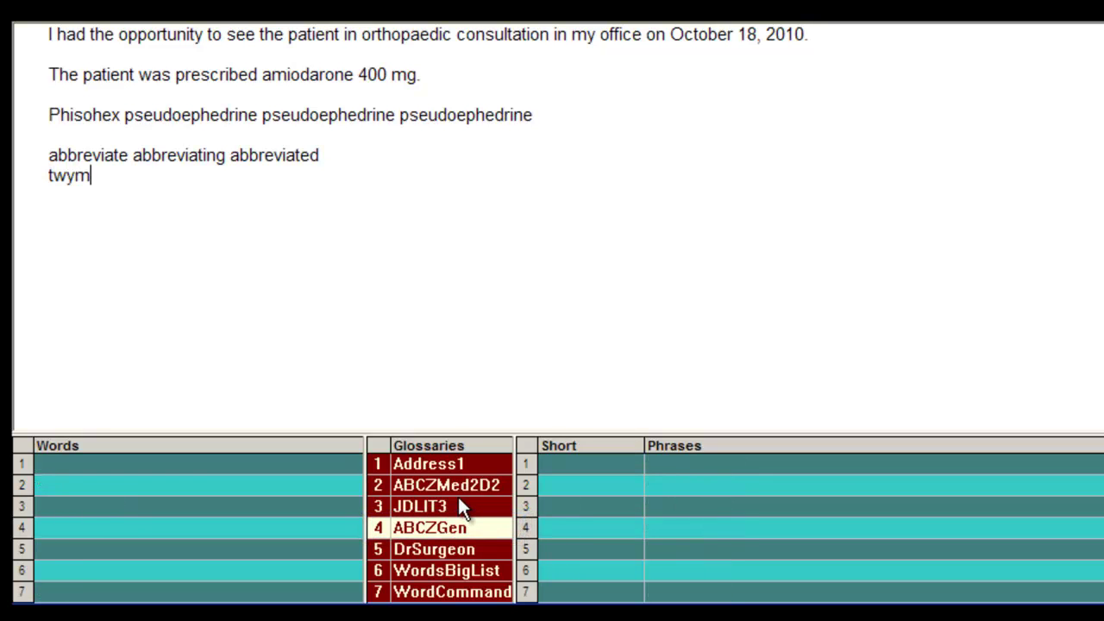
{"action": "type", "text": "tyvm "}
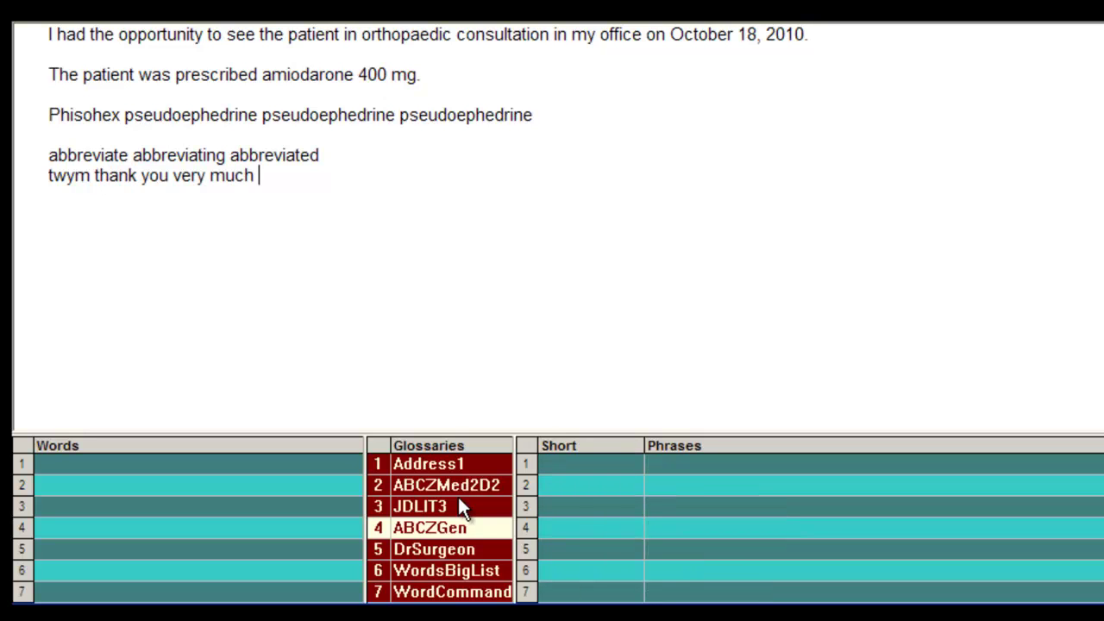
{"action": "type", "text": "twim "}
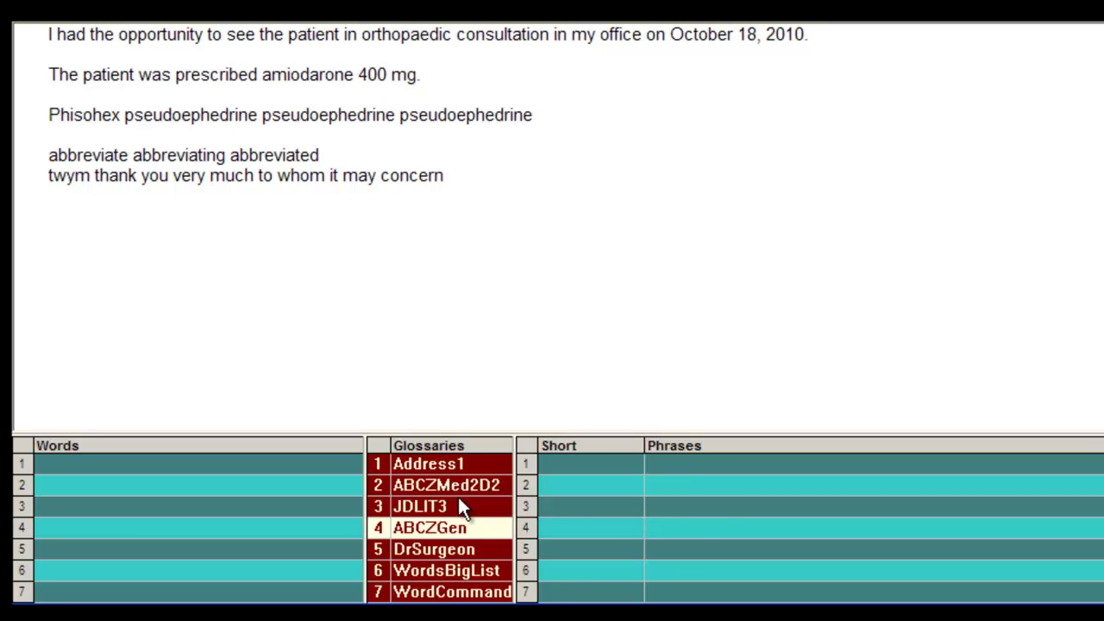
{"action": "type", "text": "welo"}
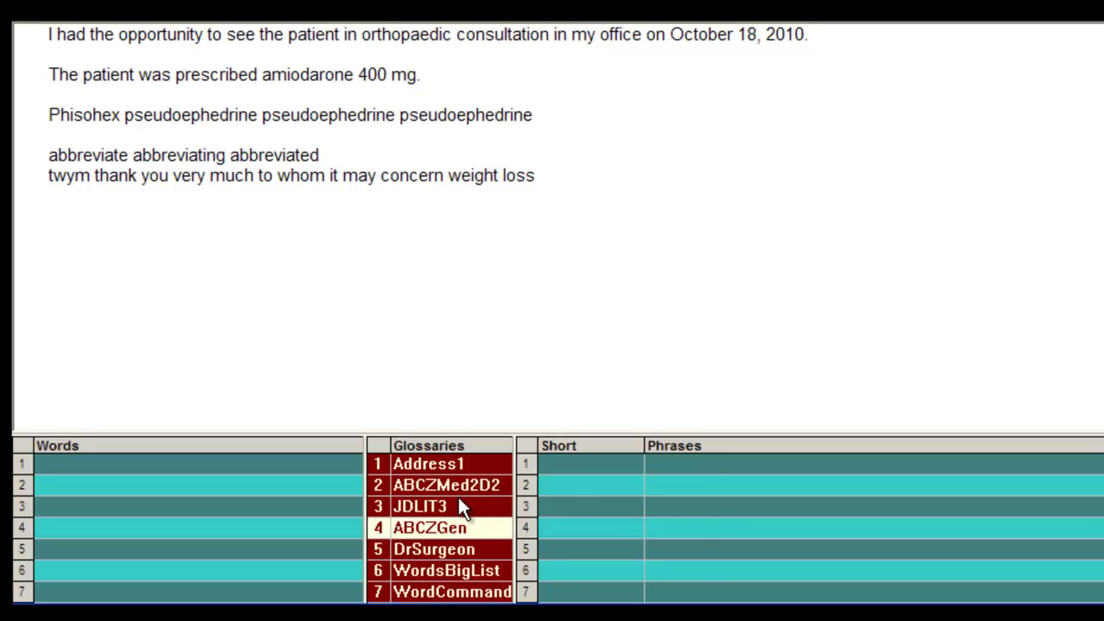
{"action": "type", "text": " sh hh"}
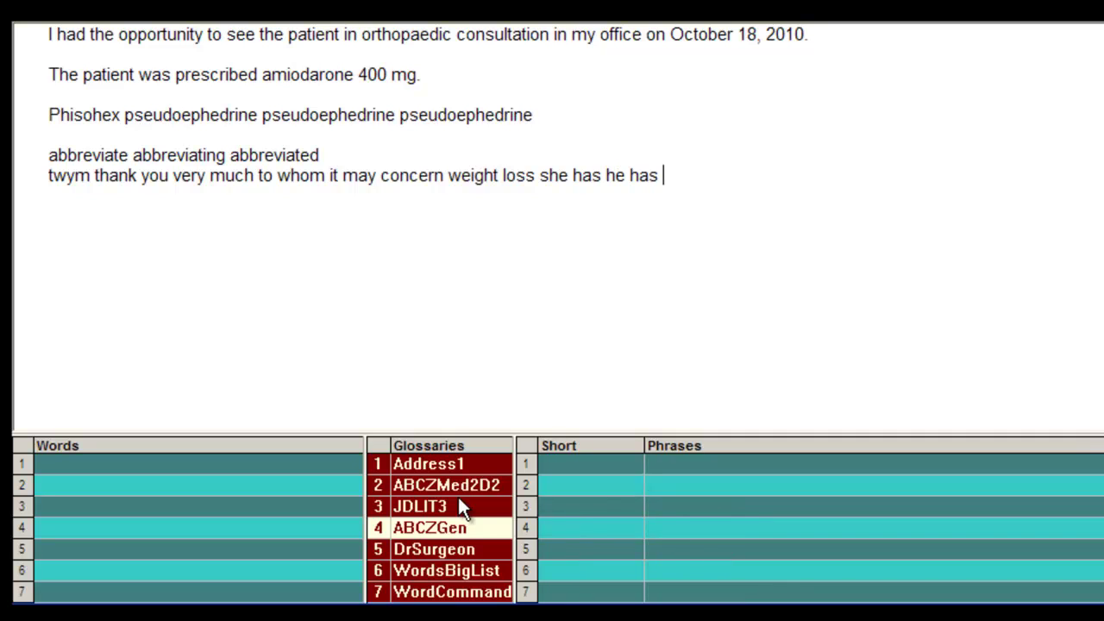
{"action": "type", "text": " fory"}
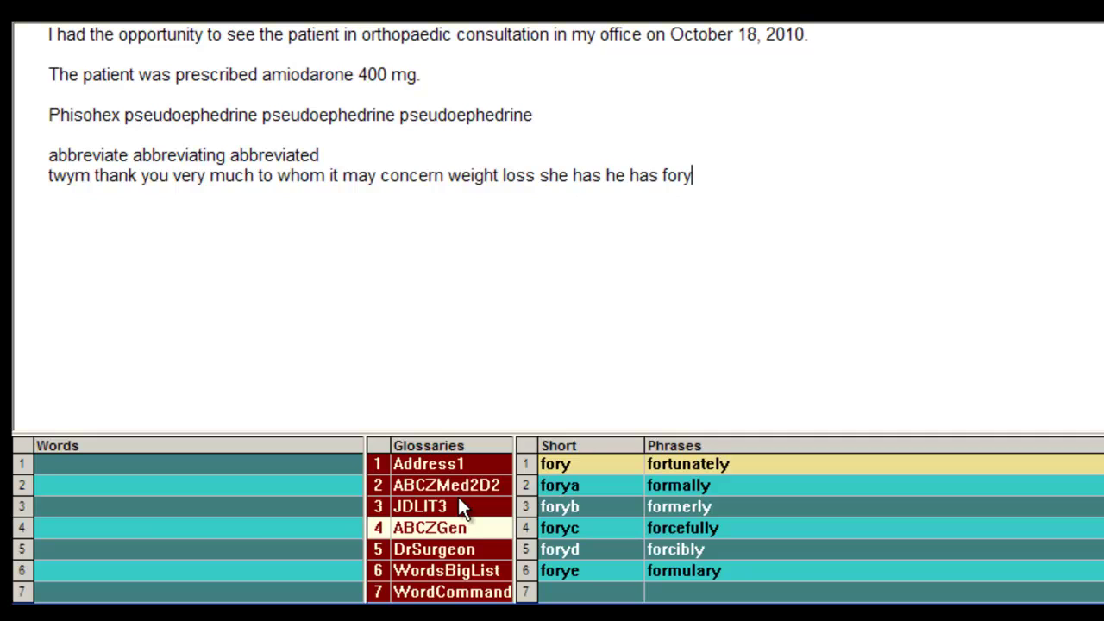
{"action": "type", "text": "c"}
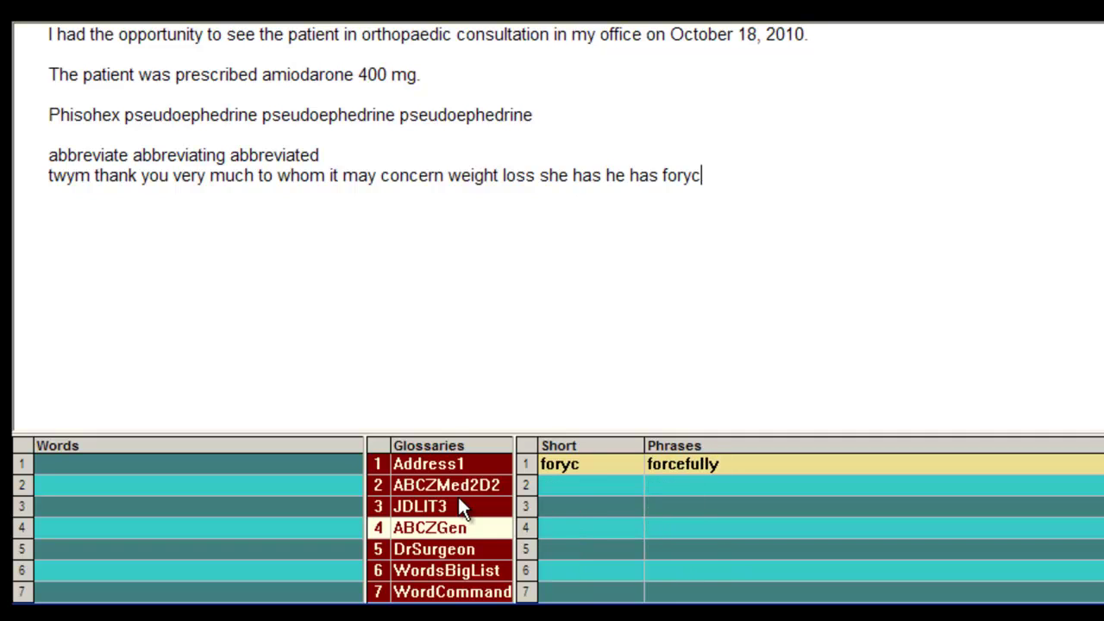
{"action": "type", "text": " fory"}
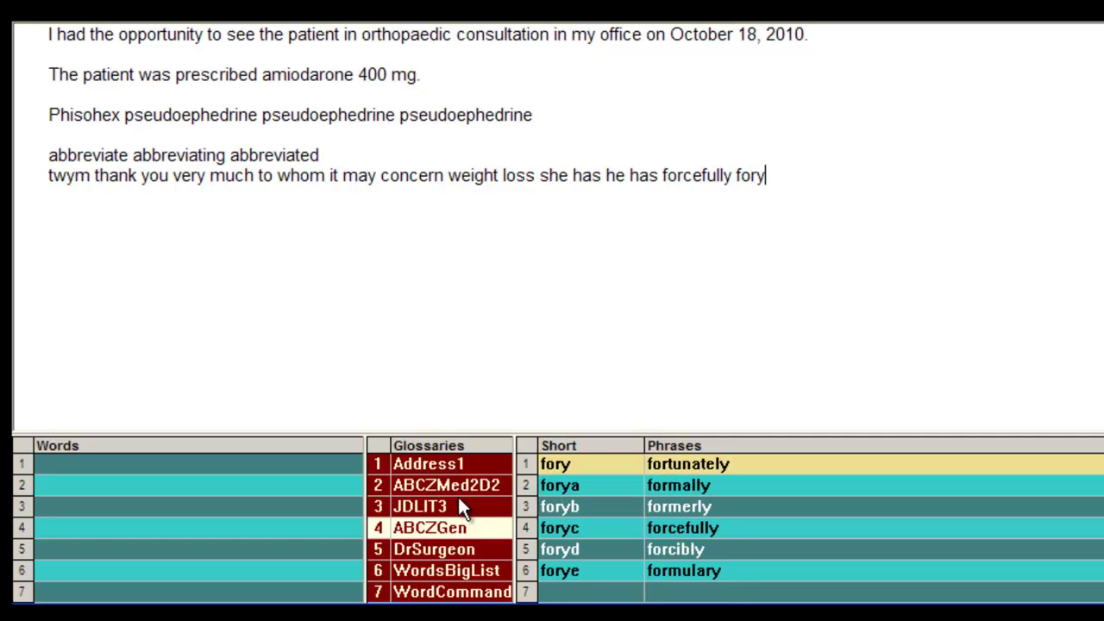
{"action": "type", "text": "a"}
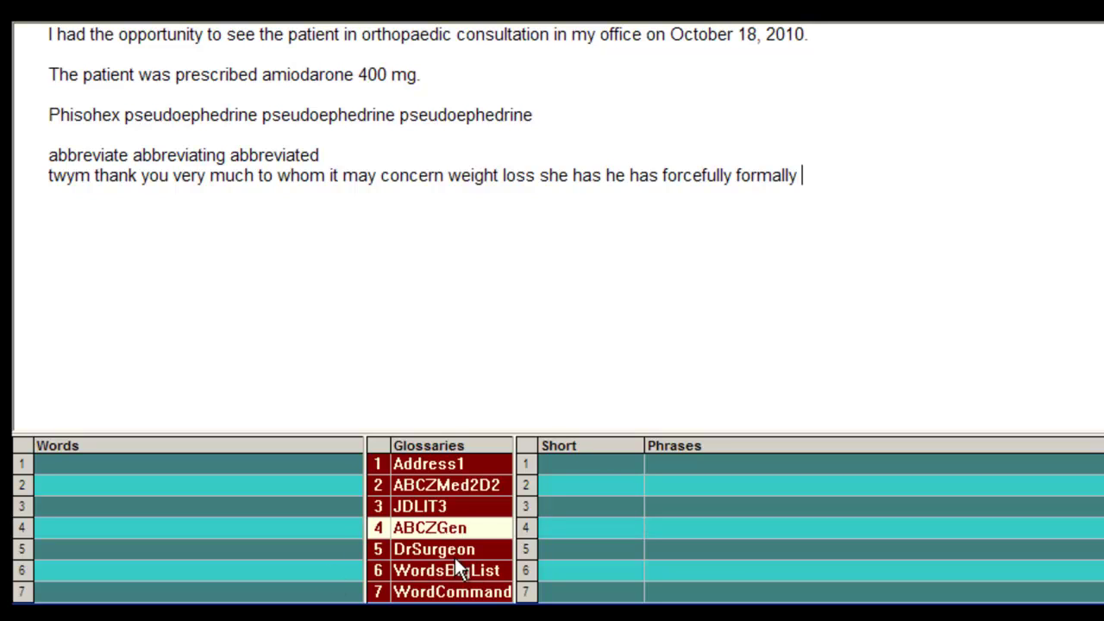
Step: Select the WordCommand glossary and view its command entries
{"action": "left_click", "coordinate": [462, 595]}
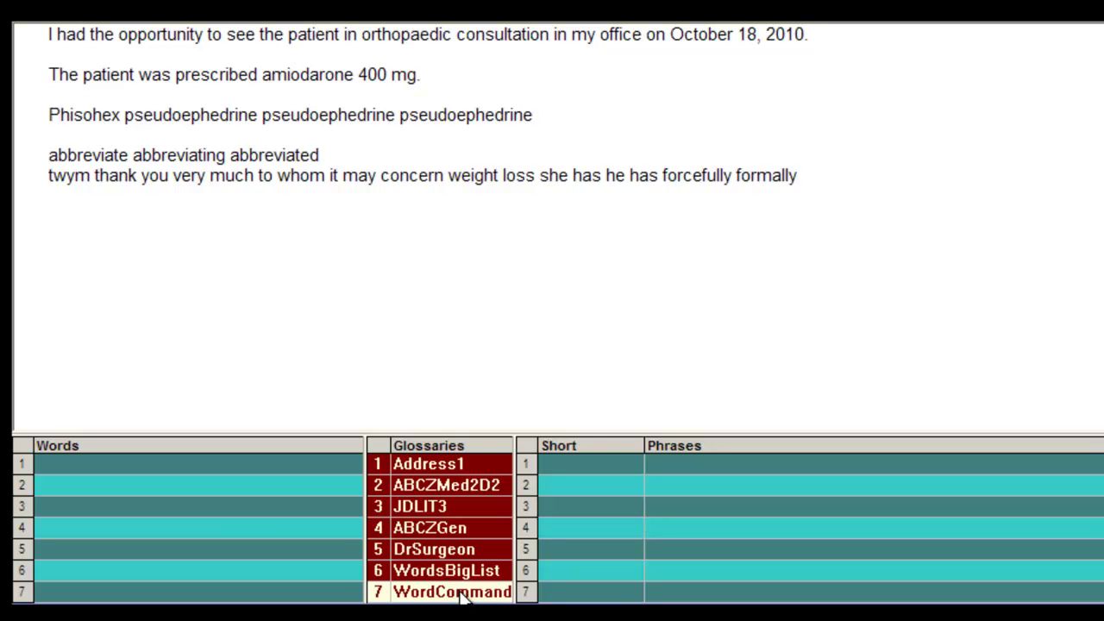
{"action": "double_click", "coordinate": [462, 596]}
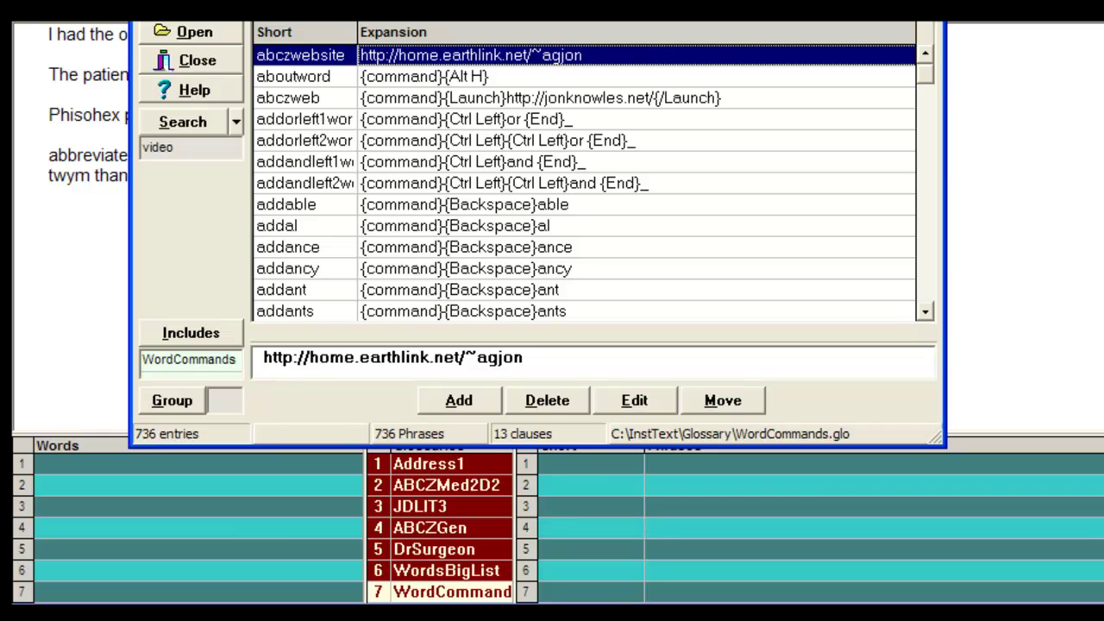
{"action": "key", "text": "Escape"}
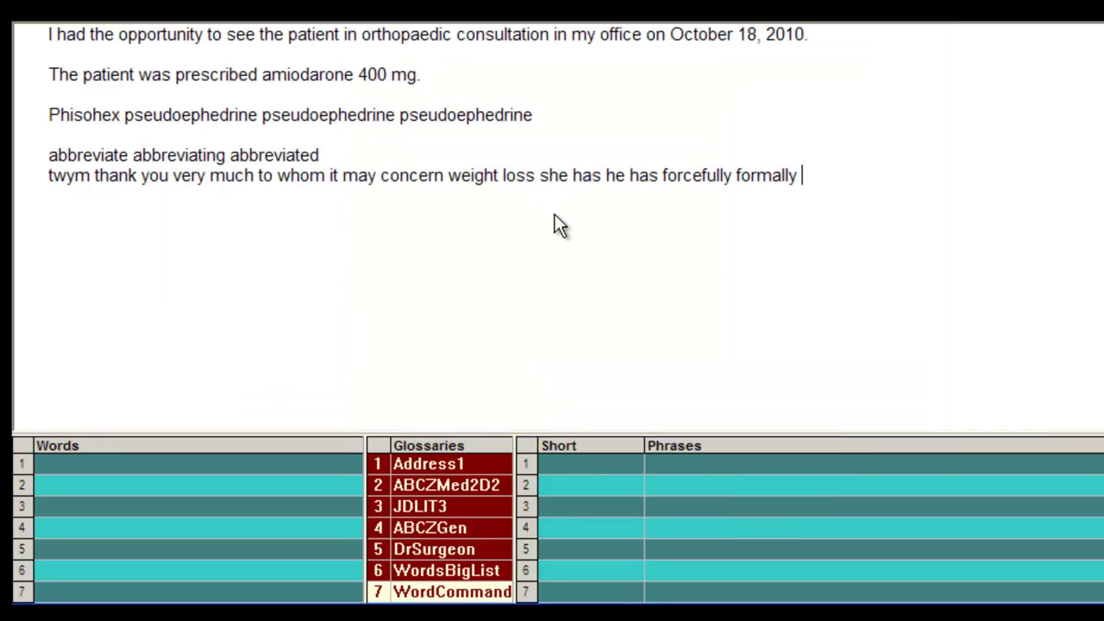
Step: Return to the end of the twym line using the up3 and down2 commands
{"action": "key", "text": "Return"}
{"action": "type", "text": "up3"}
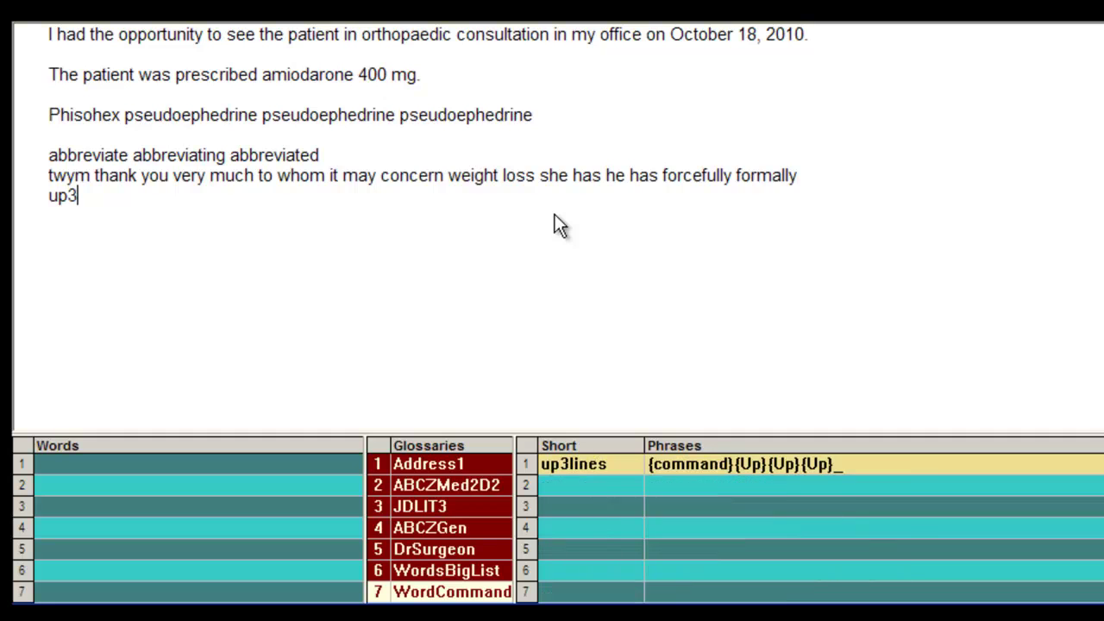
{"action": "key", "text": "space"}
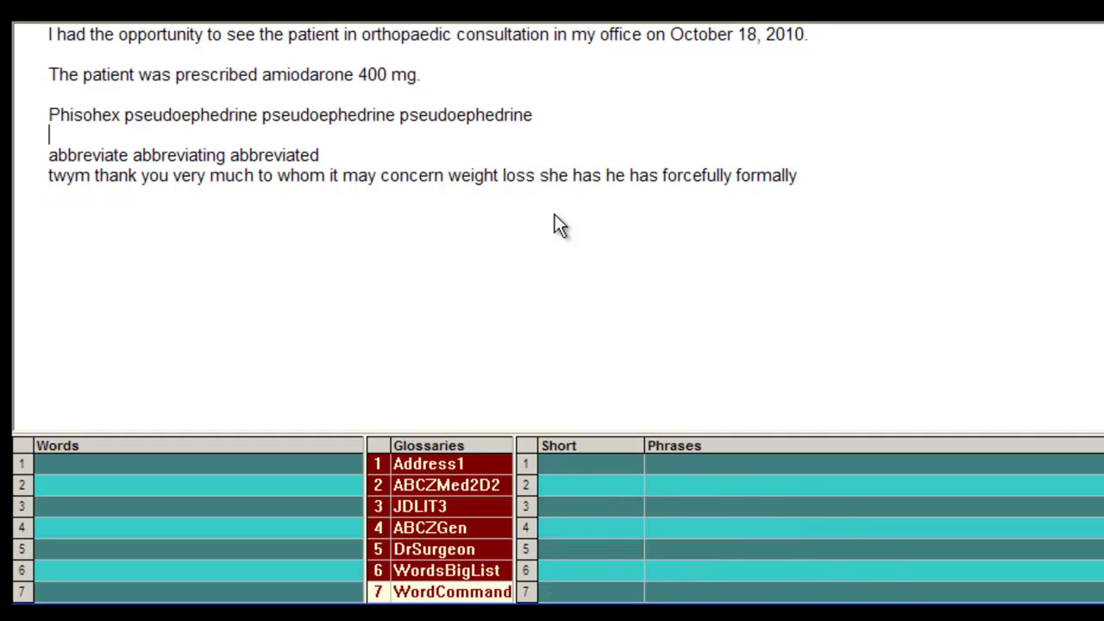
{"action": "type", "text": "down2"}
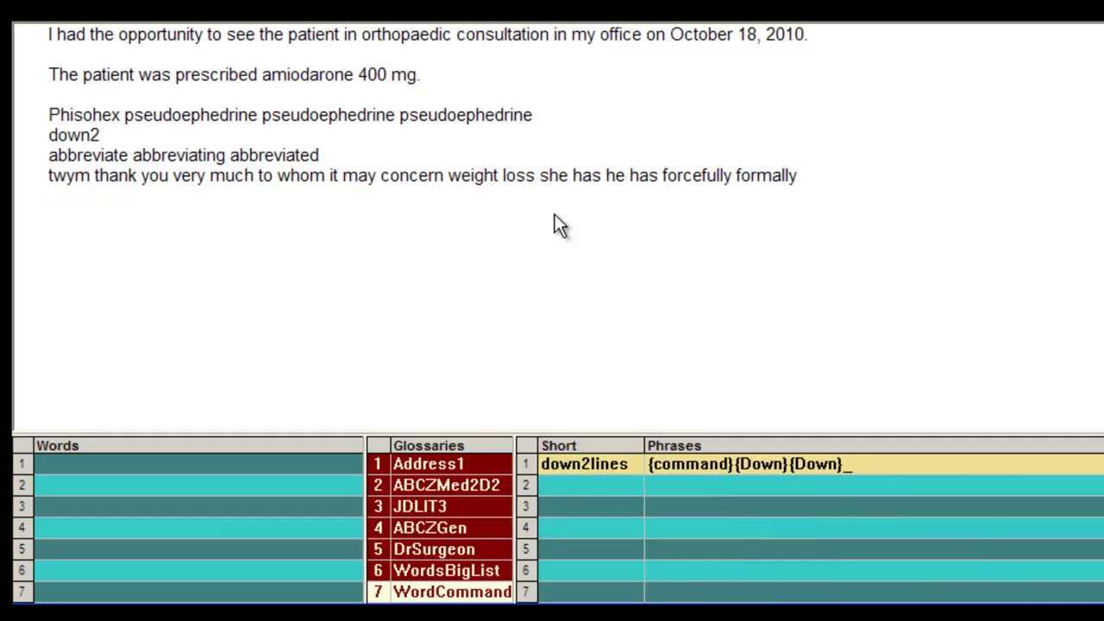
{"action": "key", "text": "space"}
{"action": "key", "text": "End"}
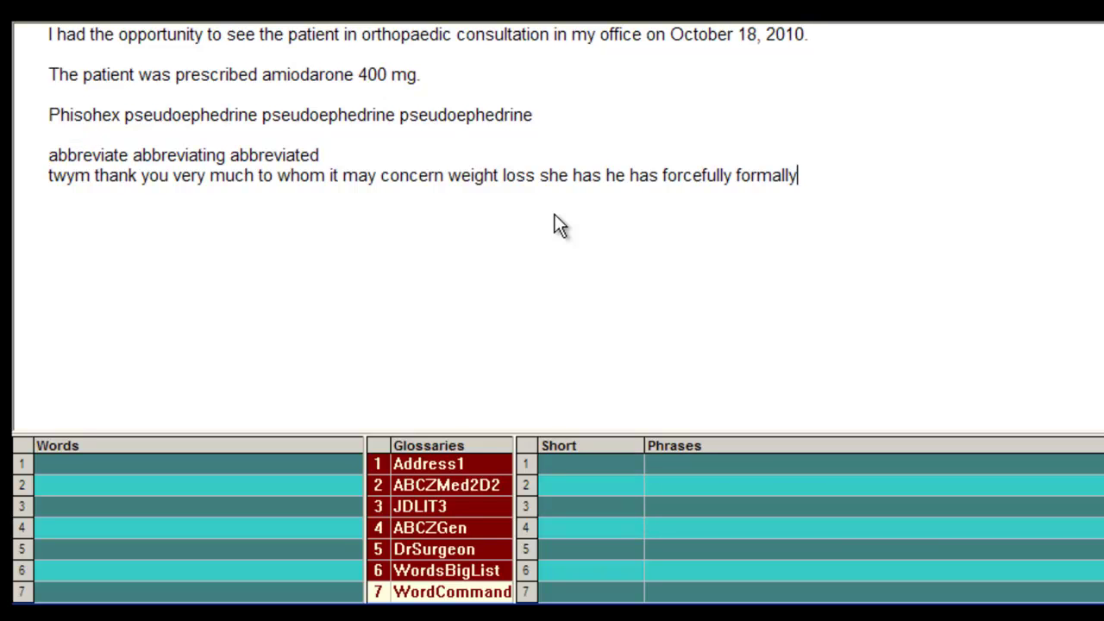
Step: Copy the last two words with copy2 and paste them as a new paragraph
{"action": "type", "text": "copy2"}
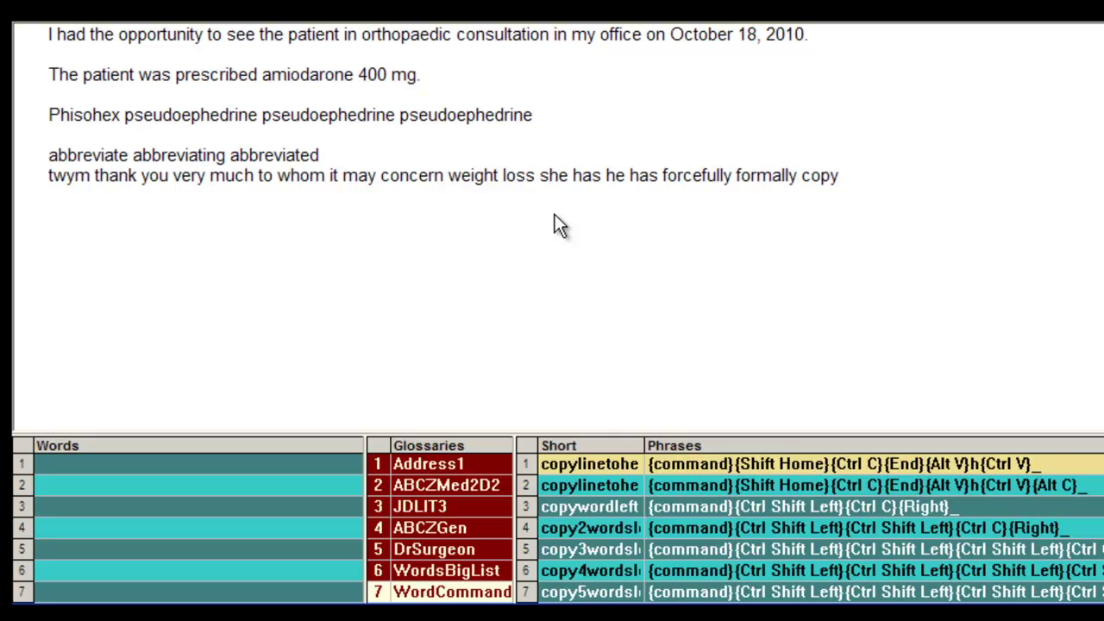
{"action": "key", "text": "space"}
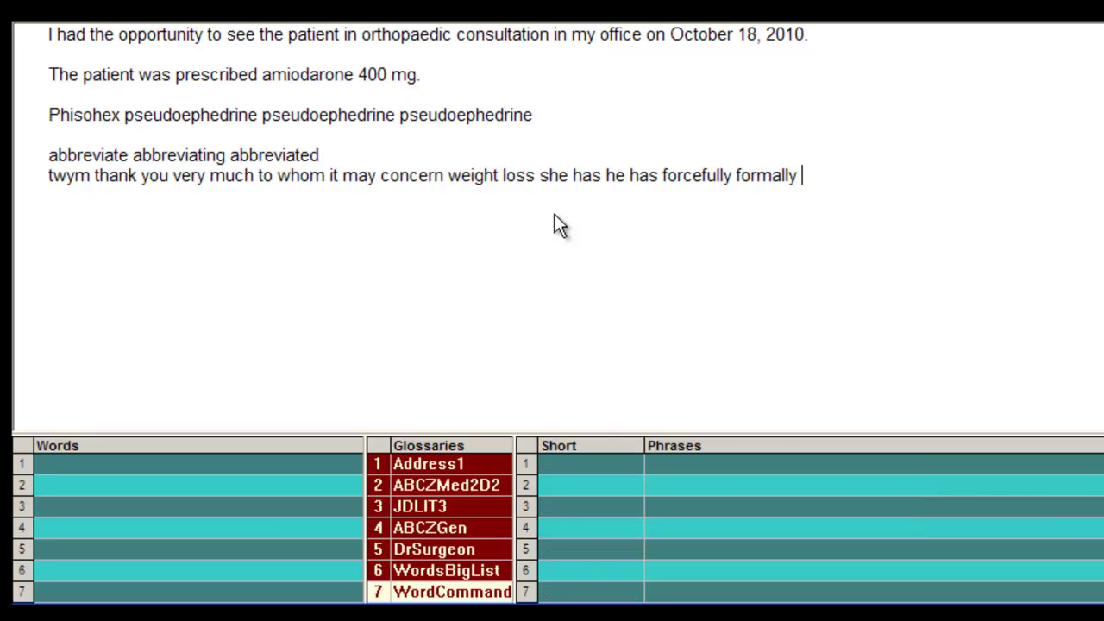
{"action": "key", "text": "Return"}
{"action": "key", "text": "Return"}
{"action": "type", "text": "p"}
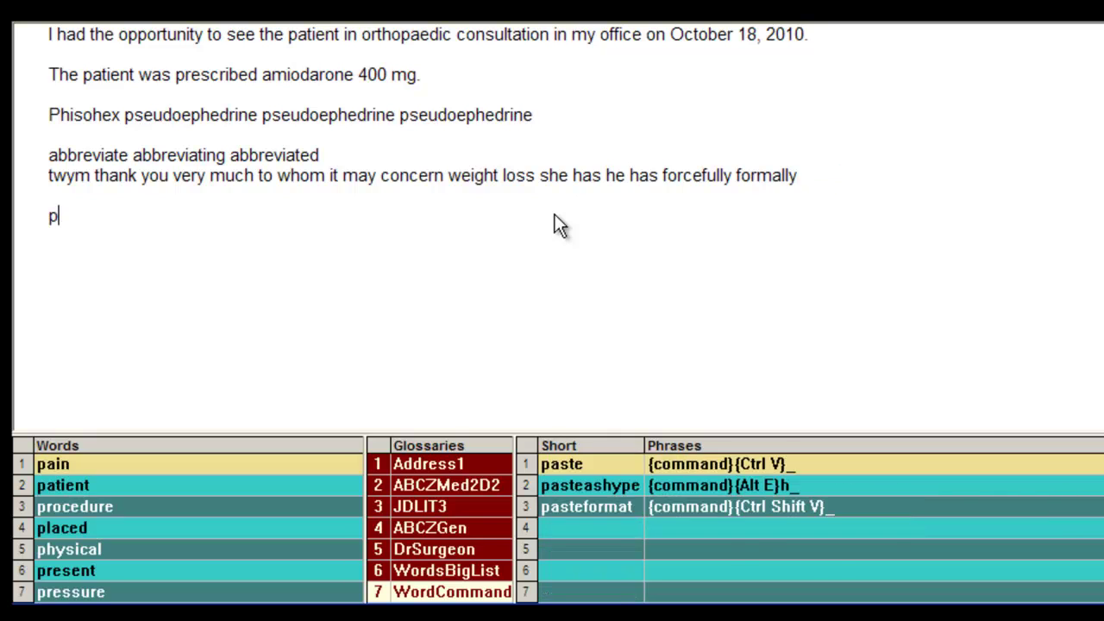
{"action": "type", "text": "aste"}
{"action": "key", "text": "space"}
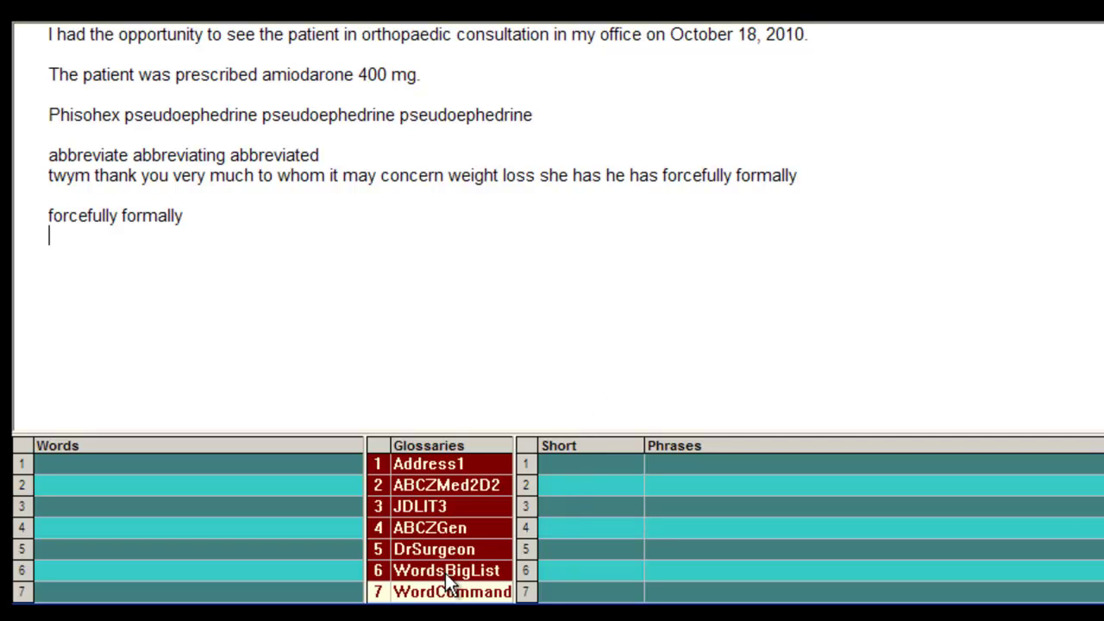
Step: Switch to the DrSurgeon glossary and delete all existing document text
{"action": "left_click", "coordinate": [442, 549]}
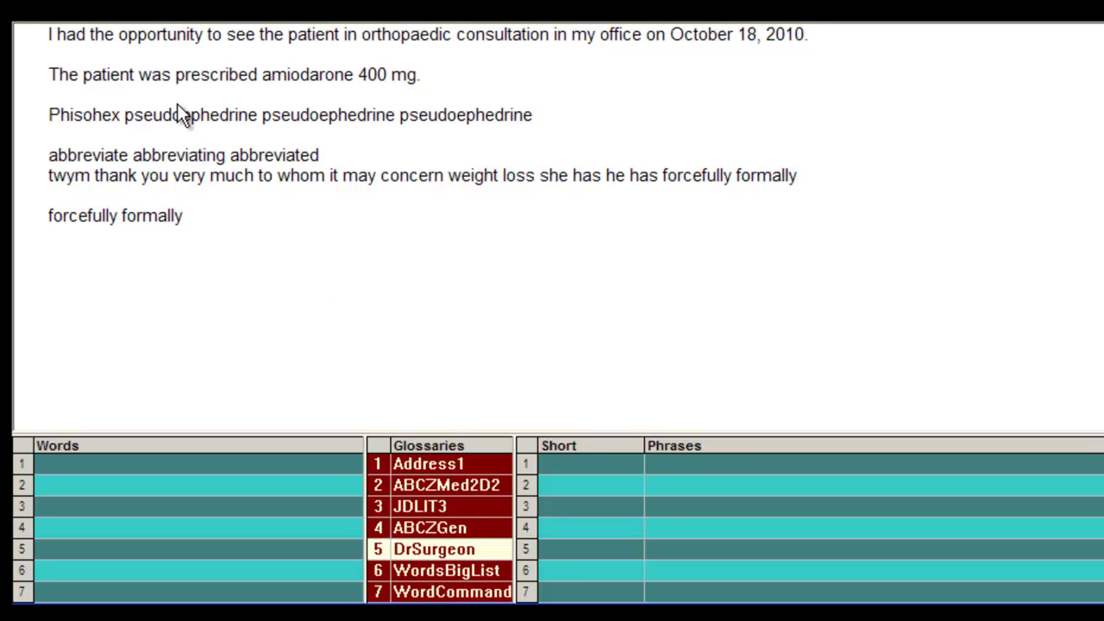
{"action": "key", "text": "ctrl+a"}
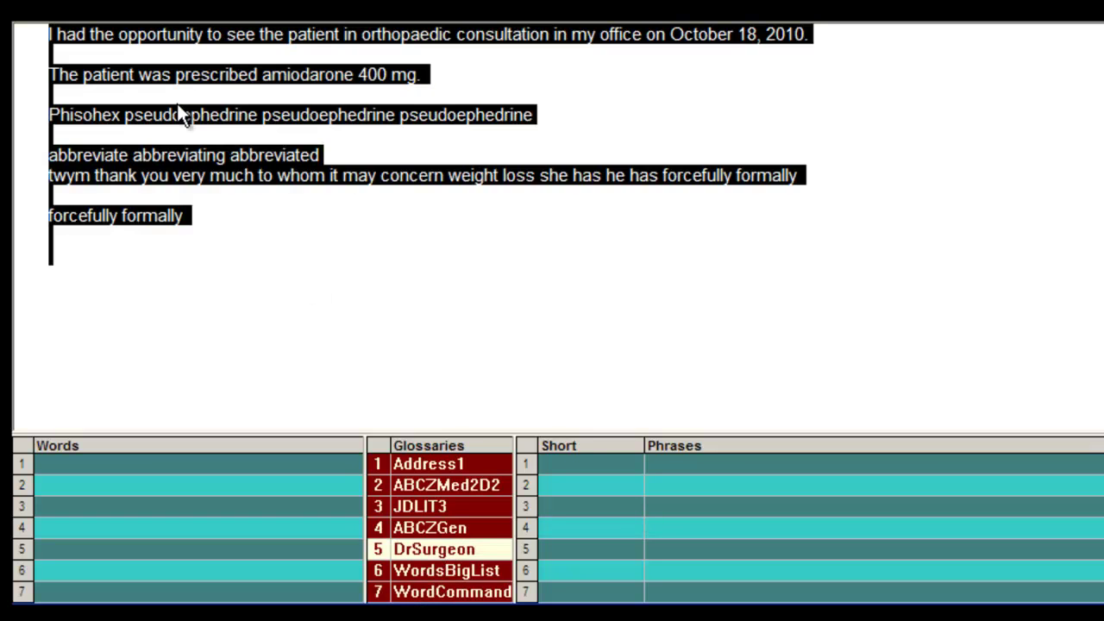
{"action": "key", "text": "Delete"}
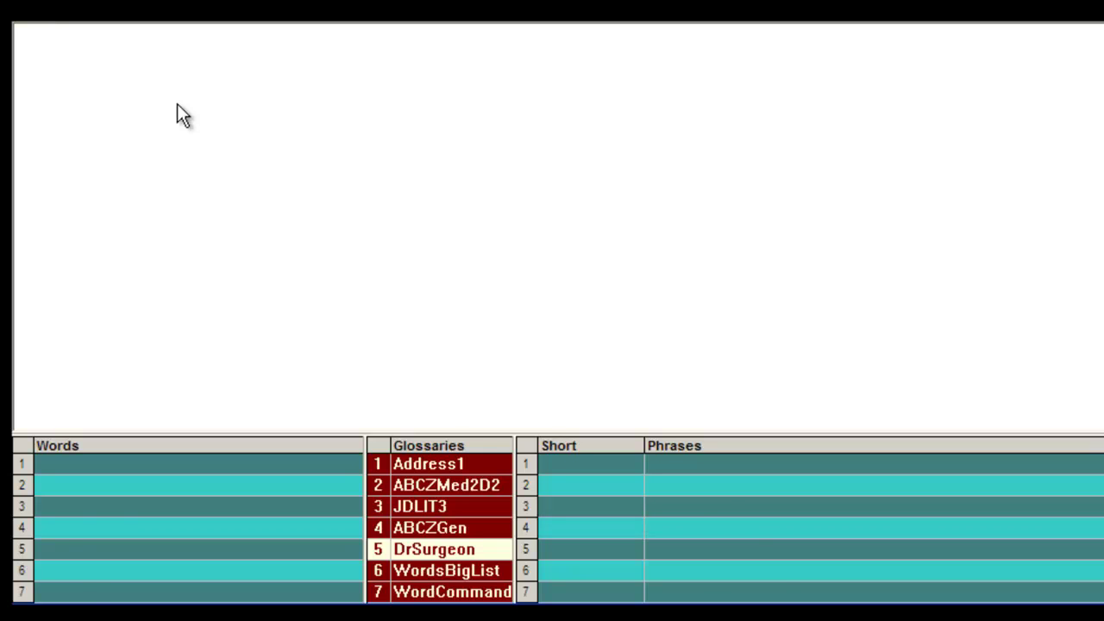
Step: Expand tpaw into a sentence ending '3 cm proximal to the wrist flexion crease.'
{"action": "type", "text": "tpaw"}
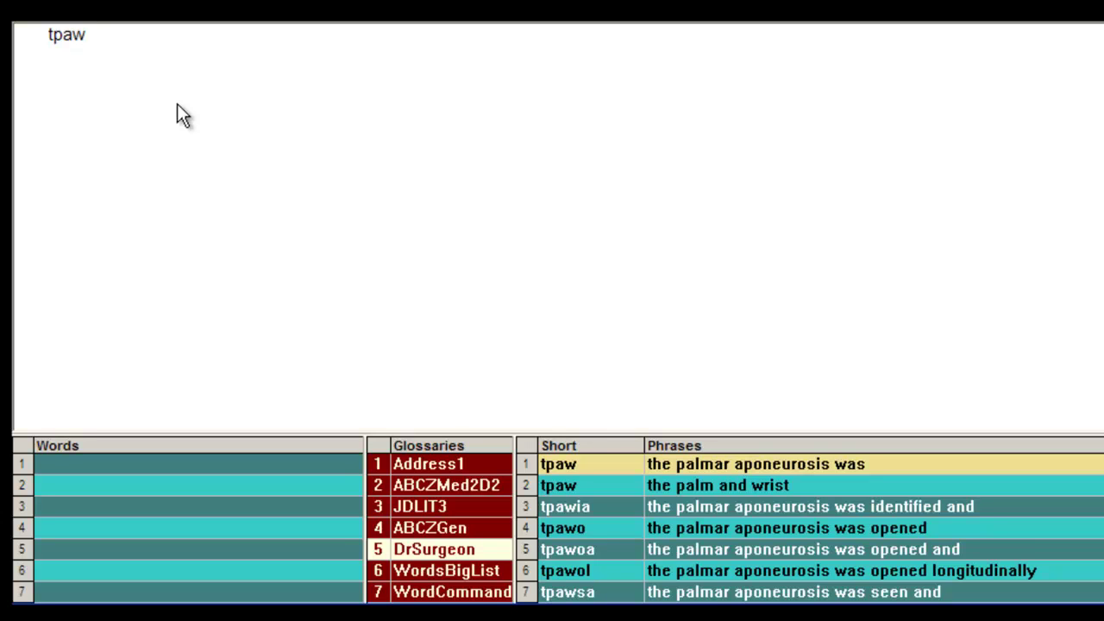
{"action": "key", "text": "space"}
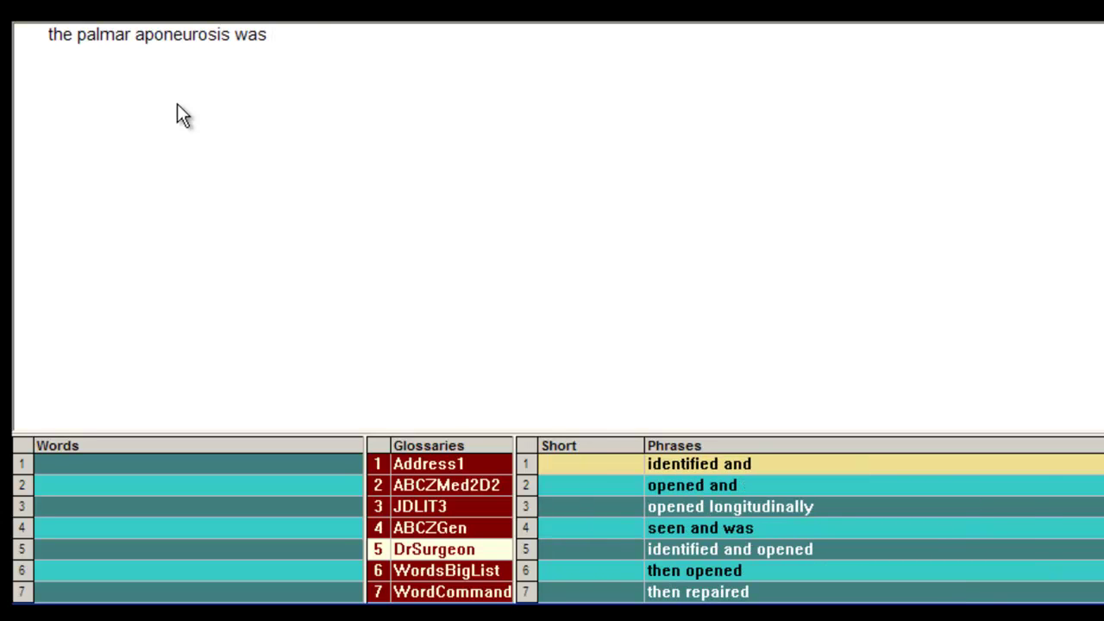
{"action": "type", "text": "identified and opened longitudinall"}
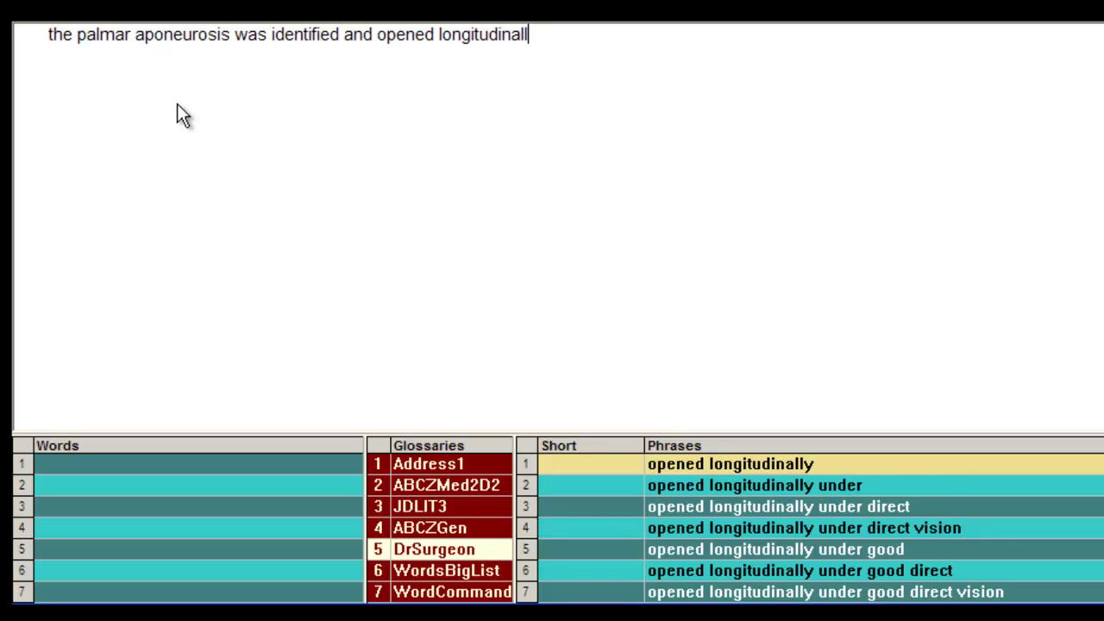
{"action": "type", "text": "y under direct vision for "}
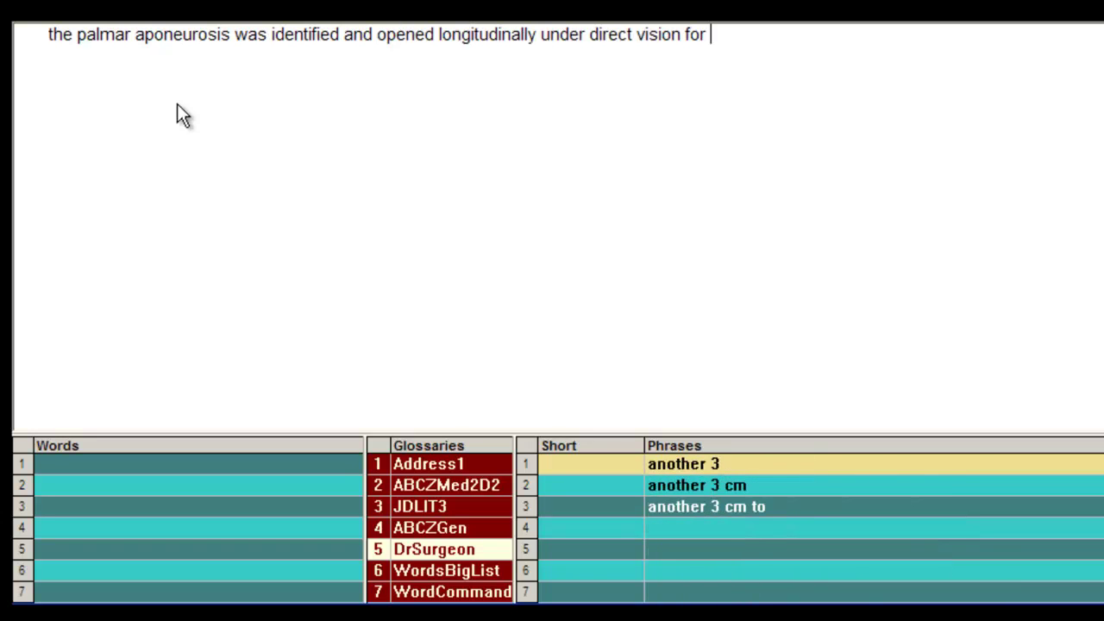
{"action": "type", "text": "another 3"}
{"action": "key", "text": "Return"}
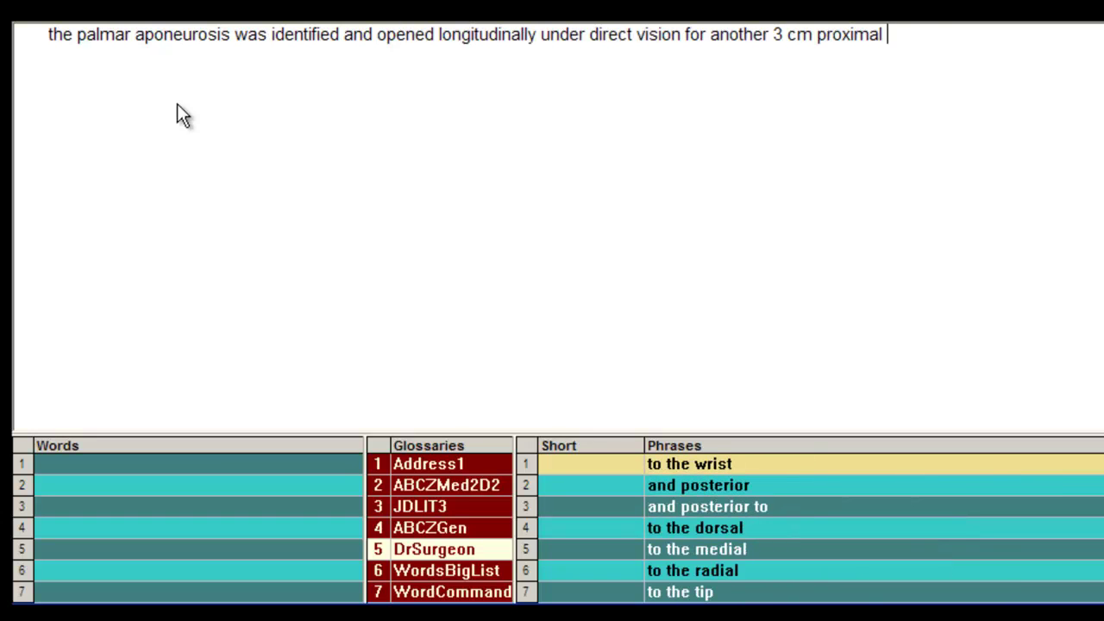
{"action": "type", "text": "to the wrist flex"}
{"action": "key", "text": "Return"}
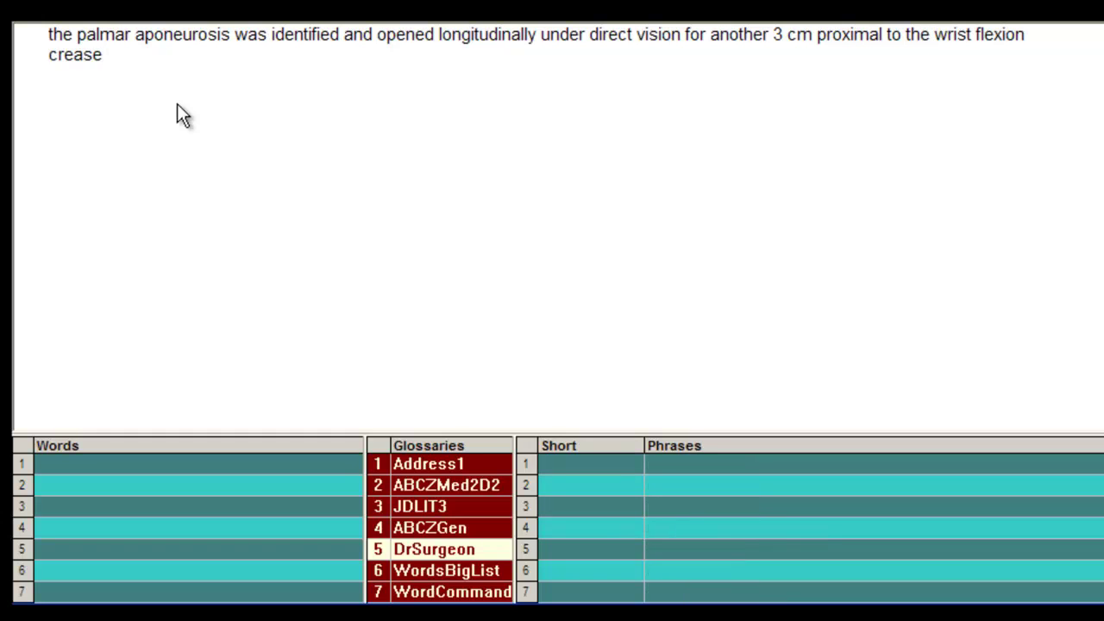
{"action": "type", "text": "."}
Step: Expand tpaw again for a second sentence ending 'opened as a distally based U-shaped flap.'
{"action": "type", "text": "tpa"}
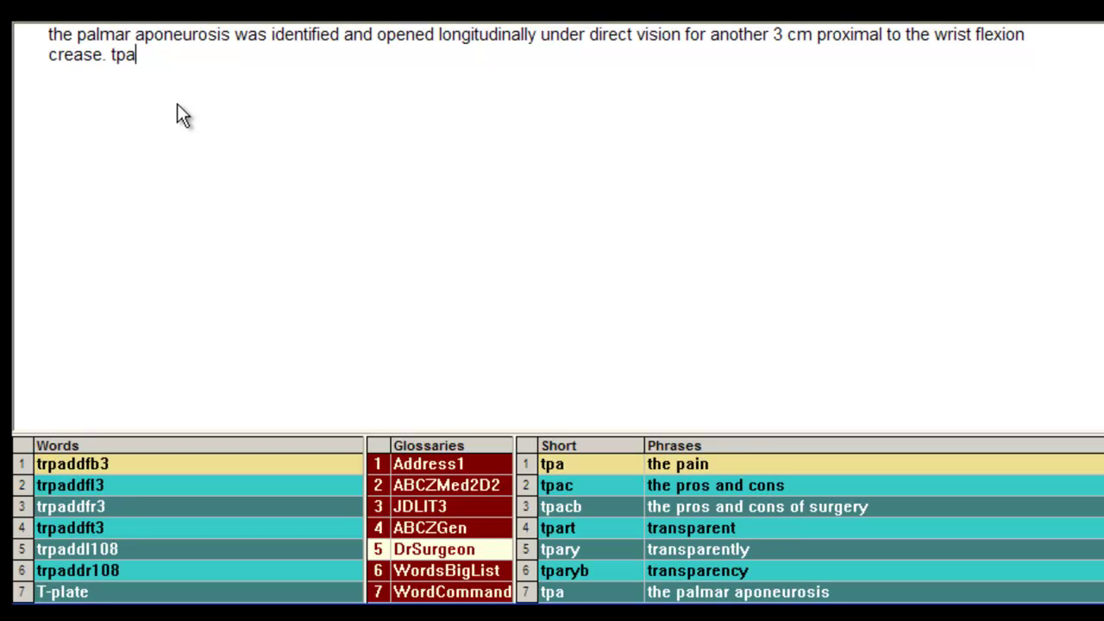
{"action": "type", "text": "w"}
{"action": "key", "text": "space"}
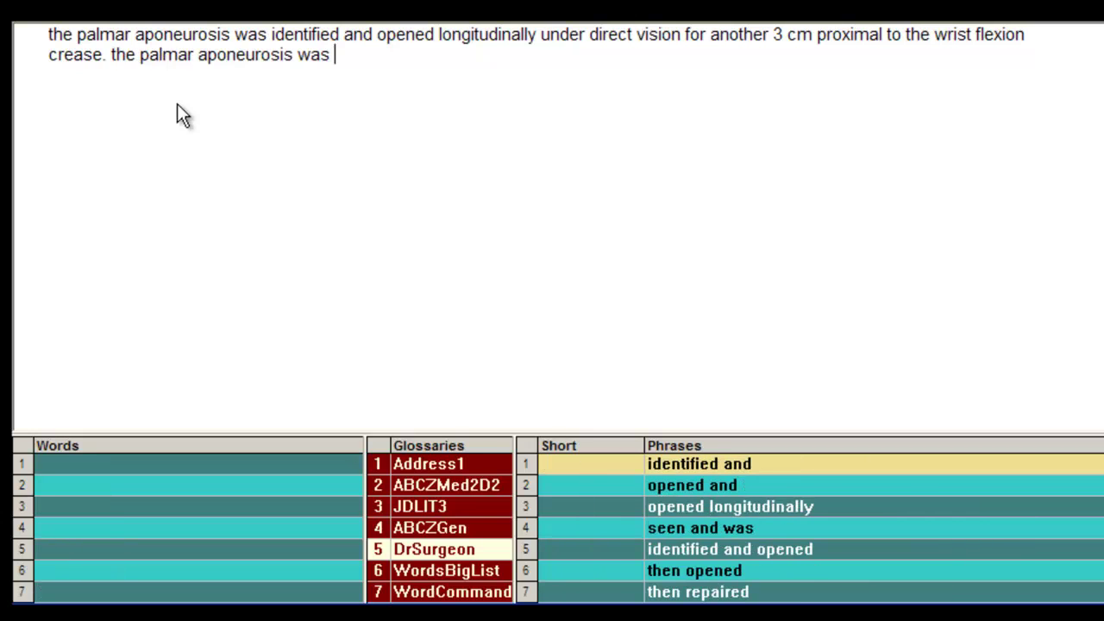
{"action": "type", "text": "6"}
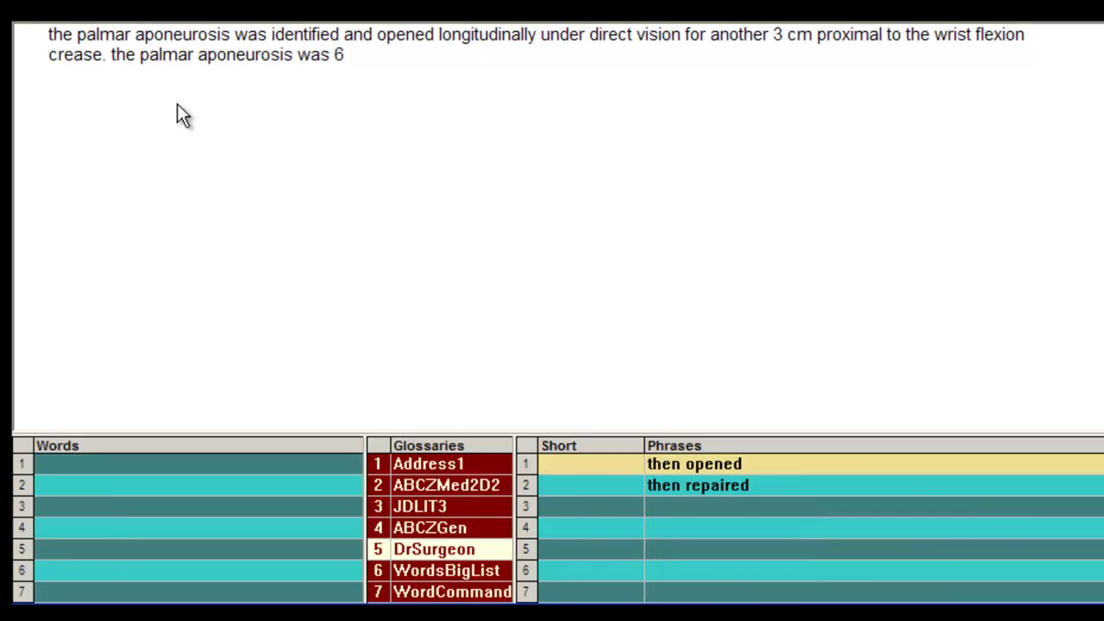
{"action": "key", "text": "space"}
{"action": "key", "text": "Down"}
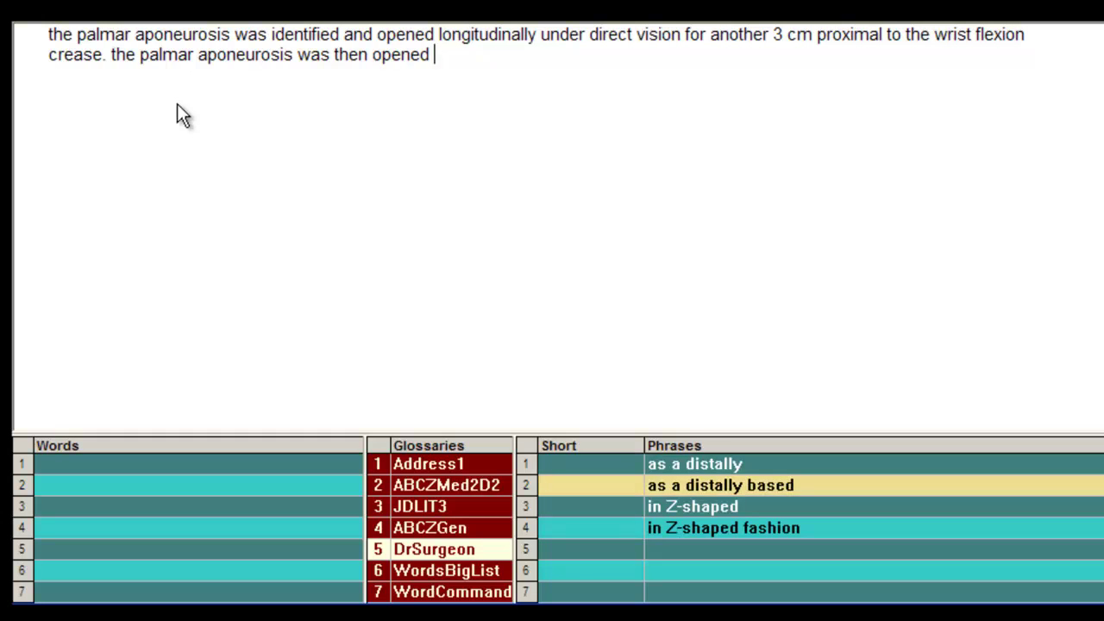
{"action": "type", "text": "as a dist"}
{"action": "key", "text": "Return"}
{"action": "key", "text": "Return"}
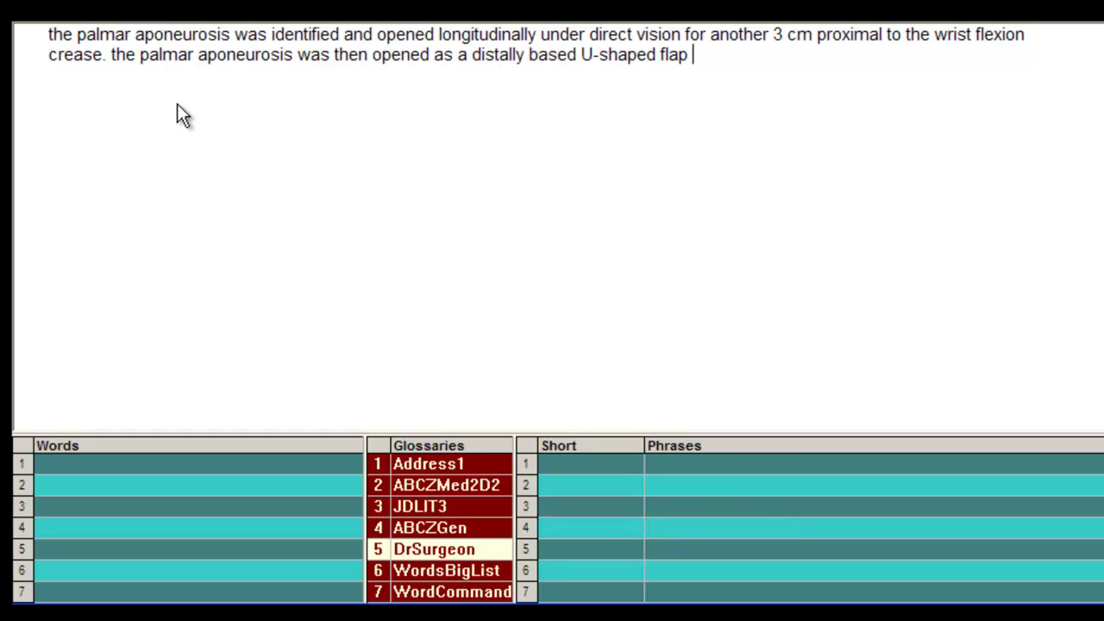
{"action": "type", "text": "."}
Step: Compile a glossary from all files in 'Instructions guides etc' (2025 words, 2241 phrases), discarding it unsaved
{"action": "right_click", "coordinate": [474, 440]}
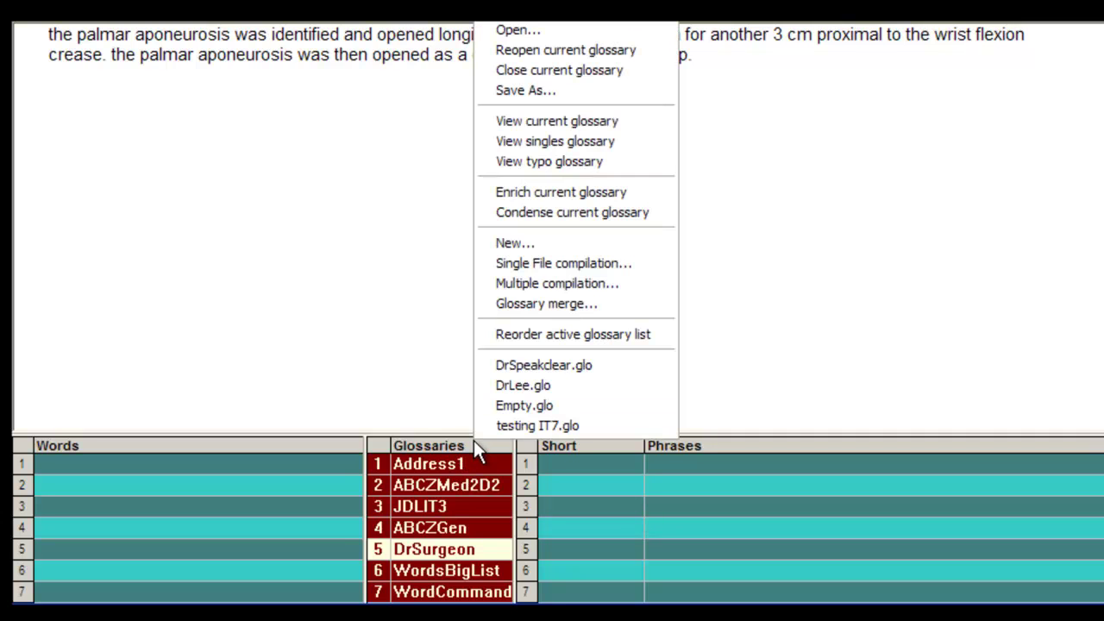
{"action": "left_click", "coordinate": [524, 282]}
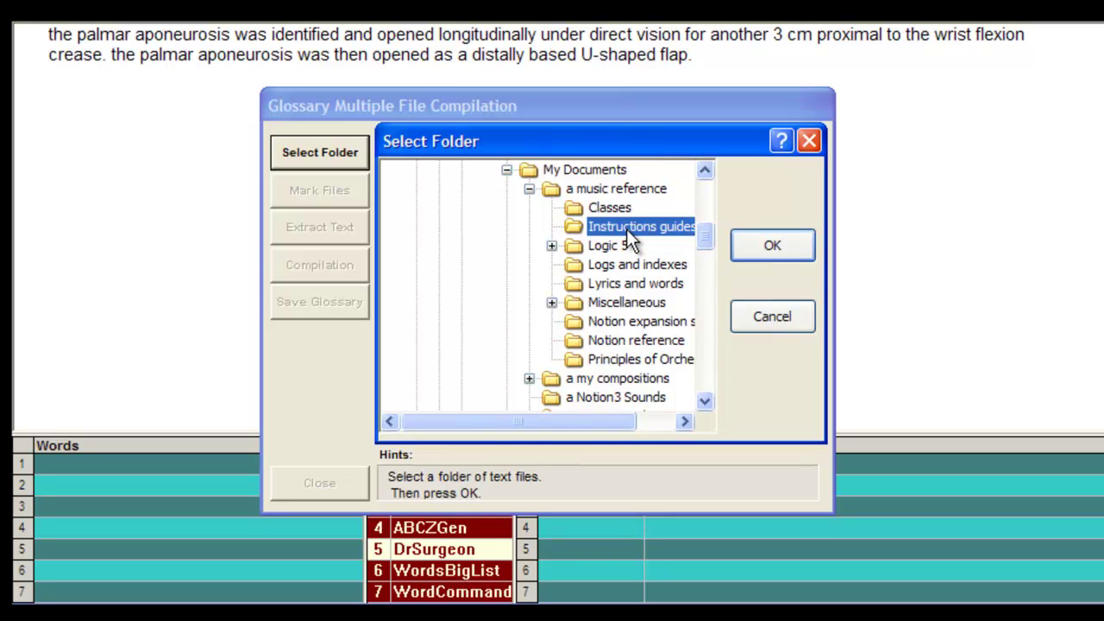
{"action": "left_click", "coordinate": [772, 245]}
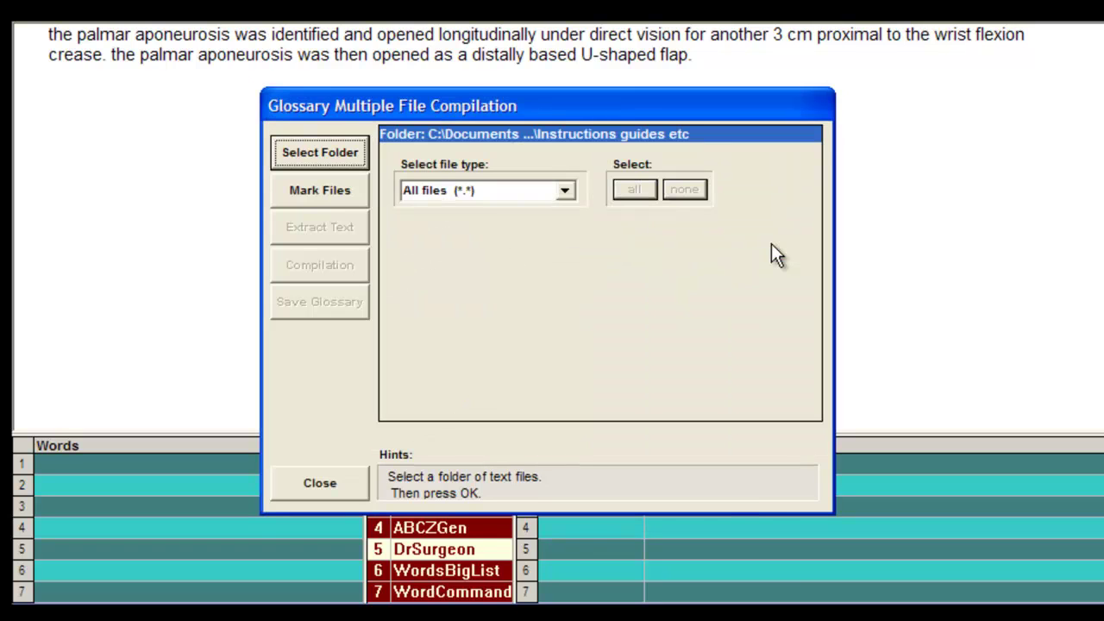
{"action": "left_click", "coordinate": [330, 193]}
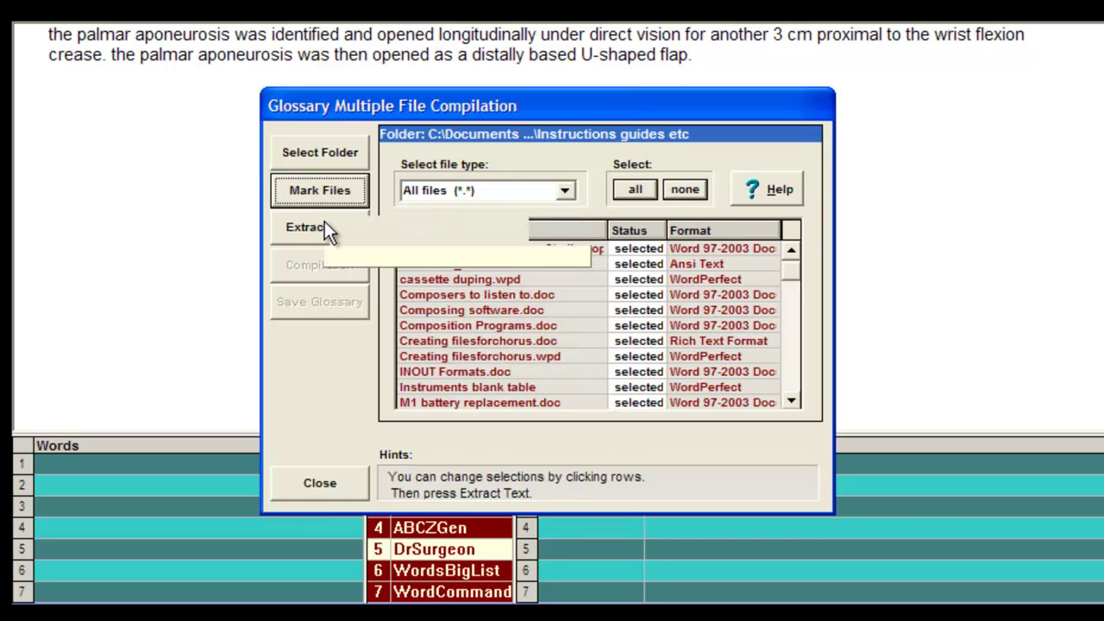
{"action": "left_click", "coordinate": [325, 224]}
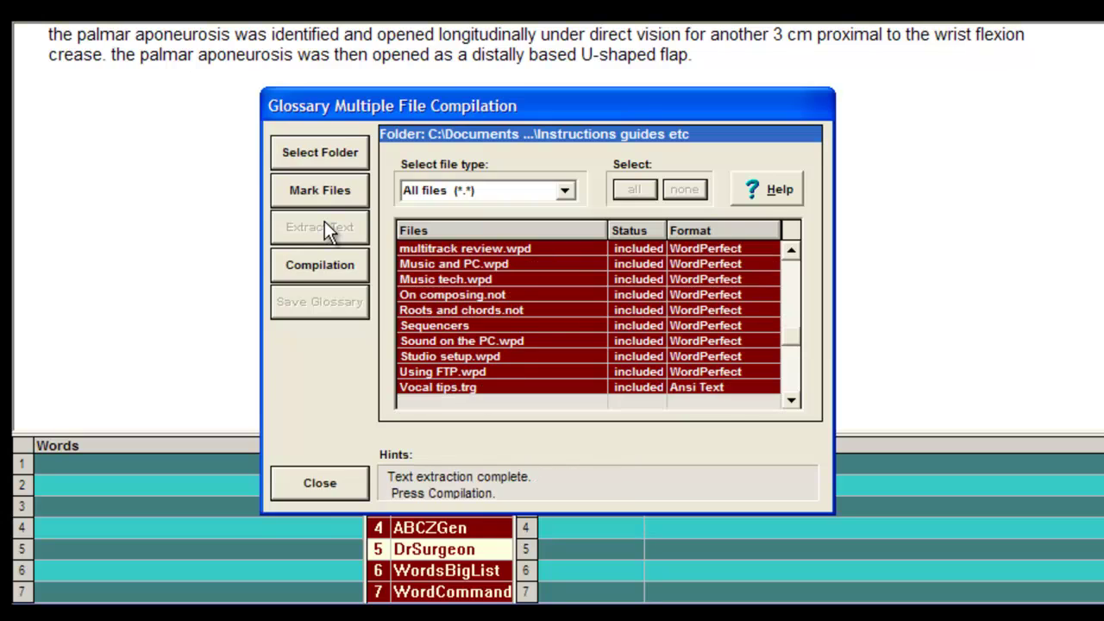
{"action": "left_click", "coordinate": [300, 266]}
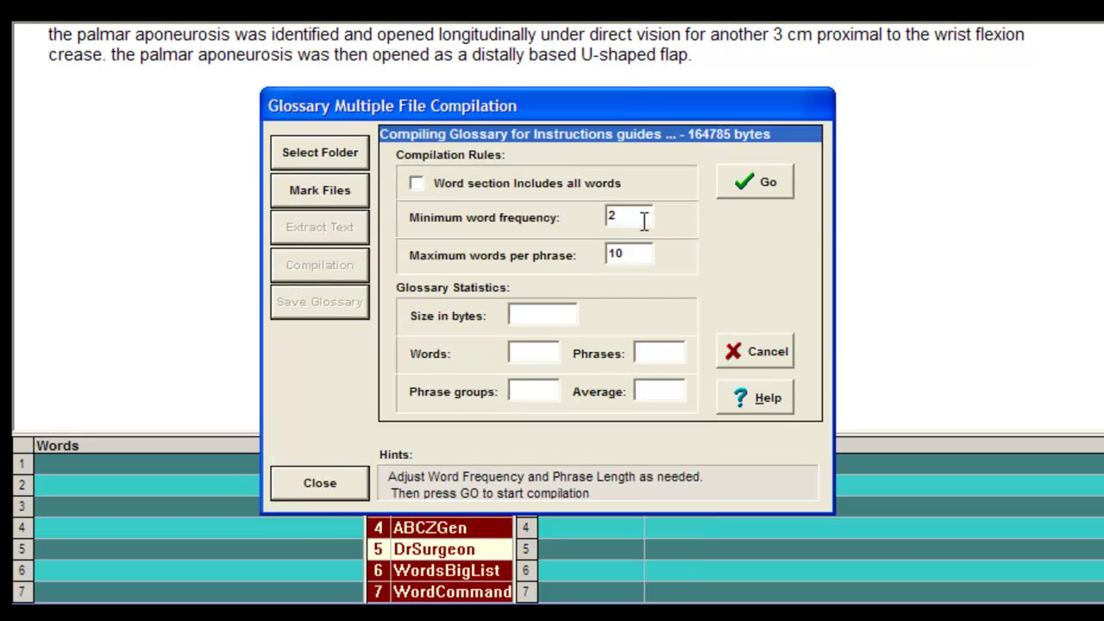
{"action": "left_click", "coordinate": [764, 183]}
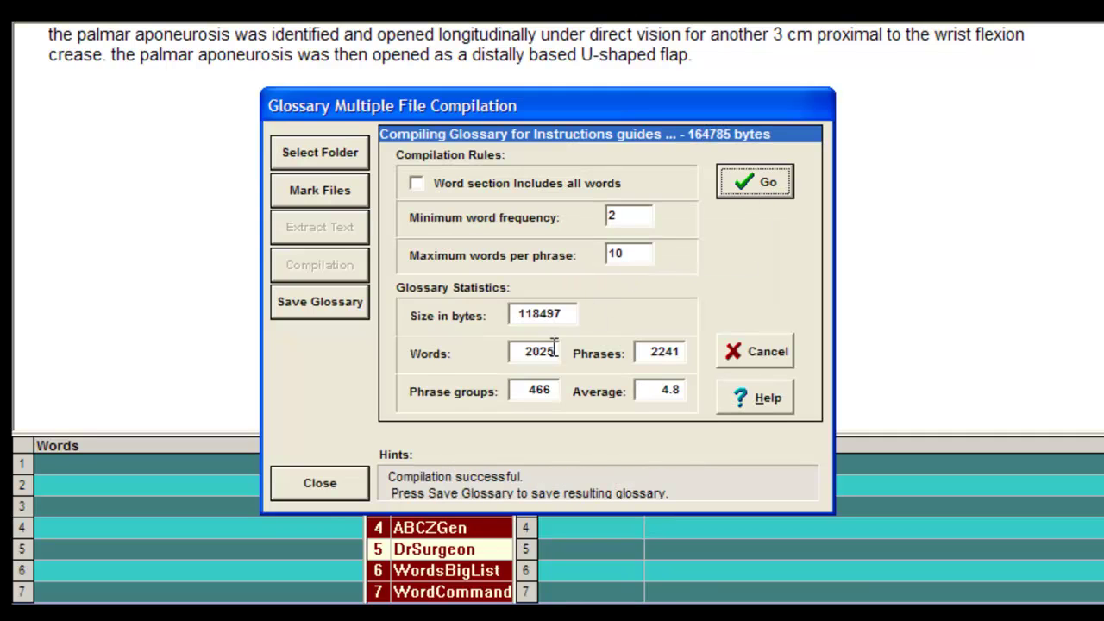
{"action": "left_click", "coordinate": [333, 486]}
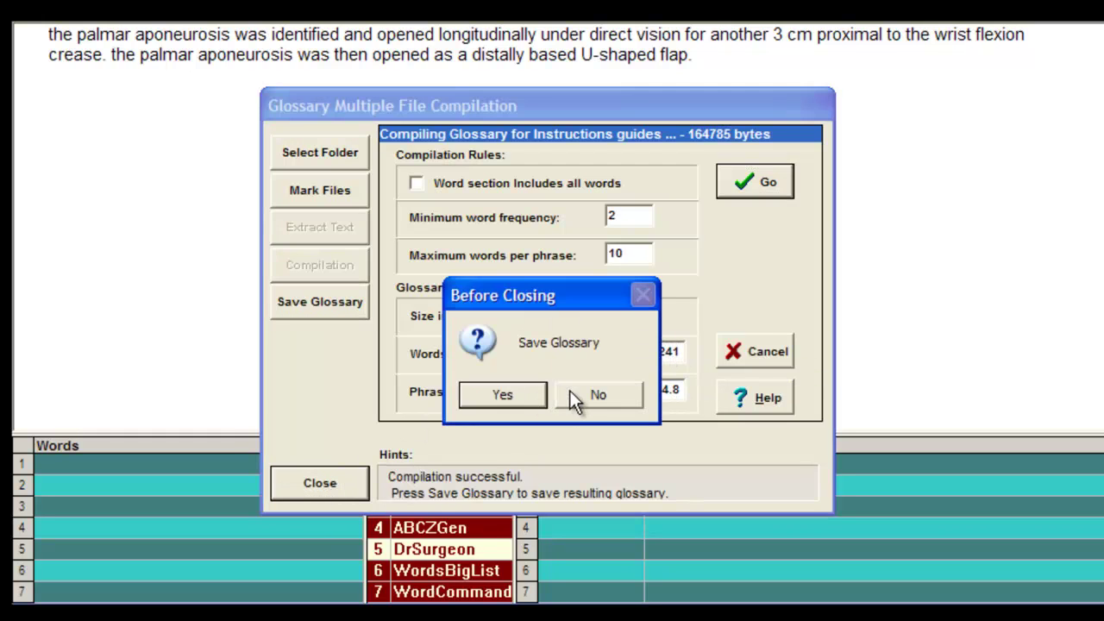
{"action": "left_click", "coordinate": [574, 397]}
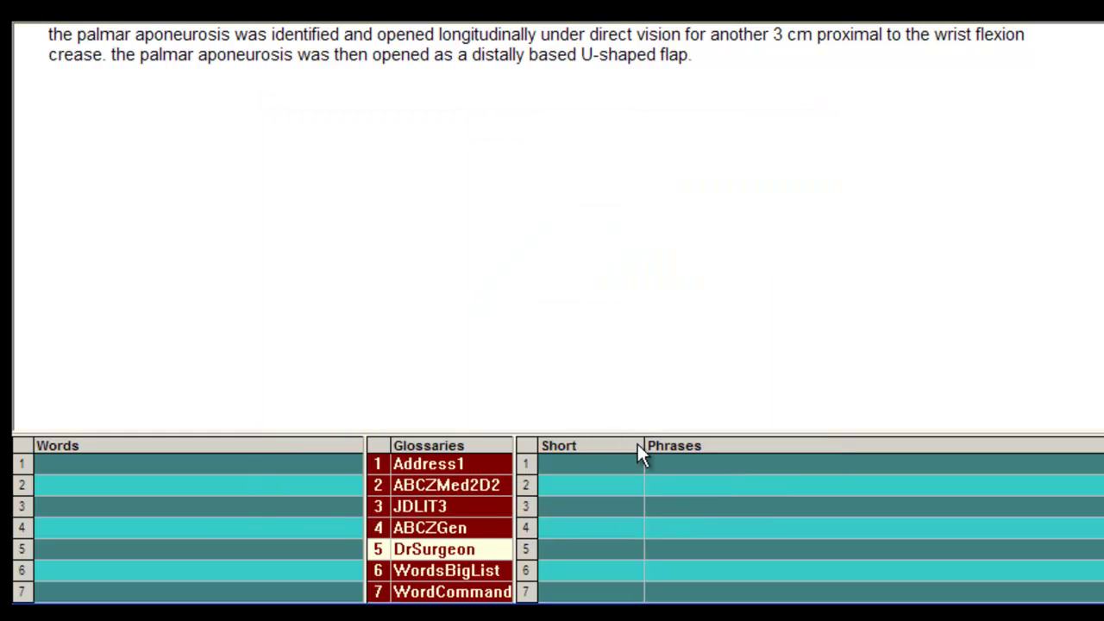
{"action": "right_click", "coordinate": [718, 447]}
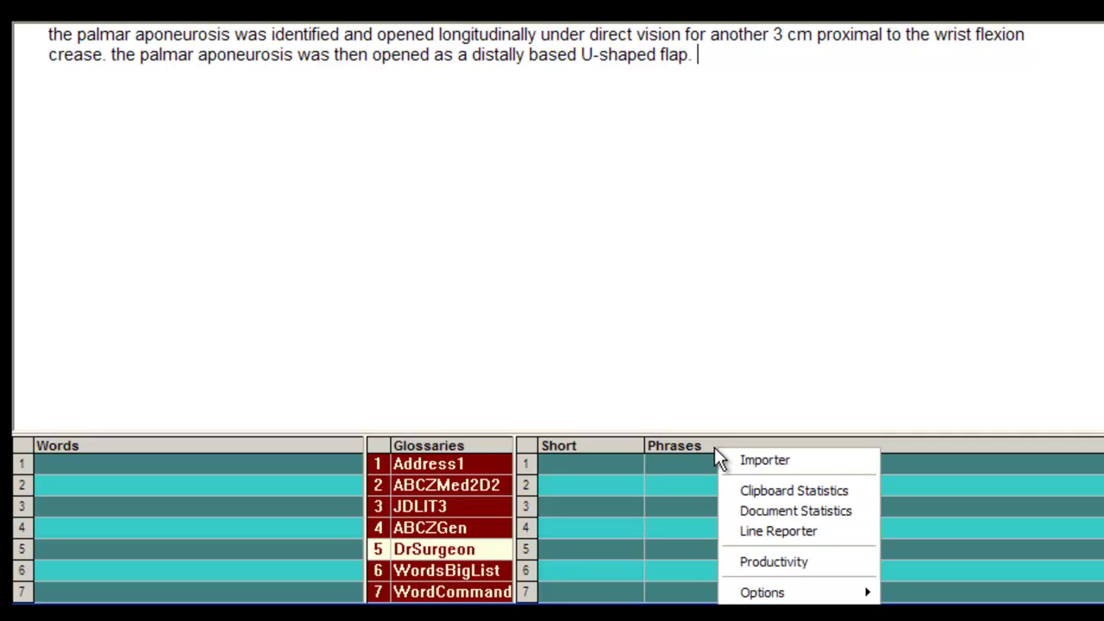
{"action": "left_click", "coordinate": [735, 561]}
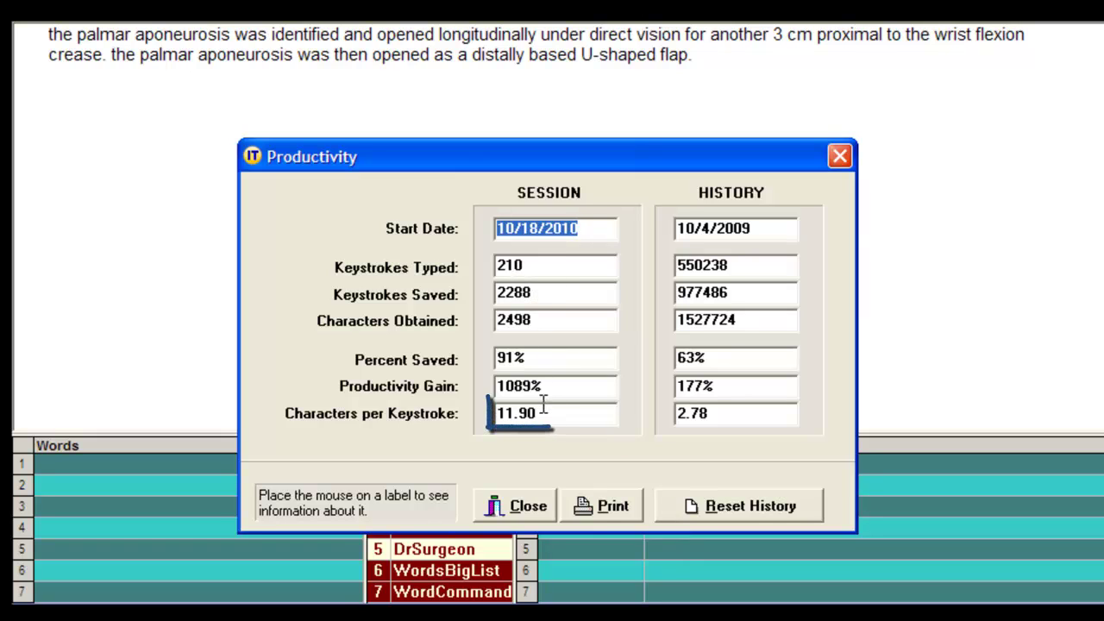
{"action": "mouse_move", "coordinate": [545, 414]}
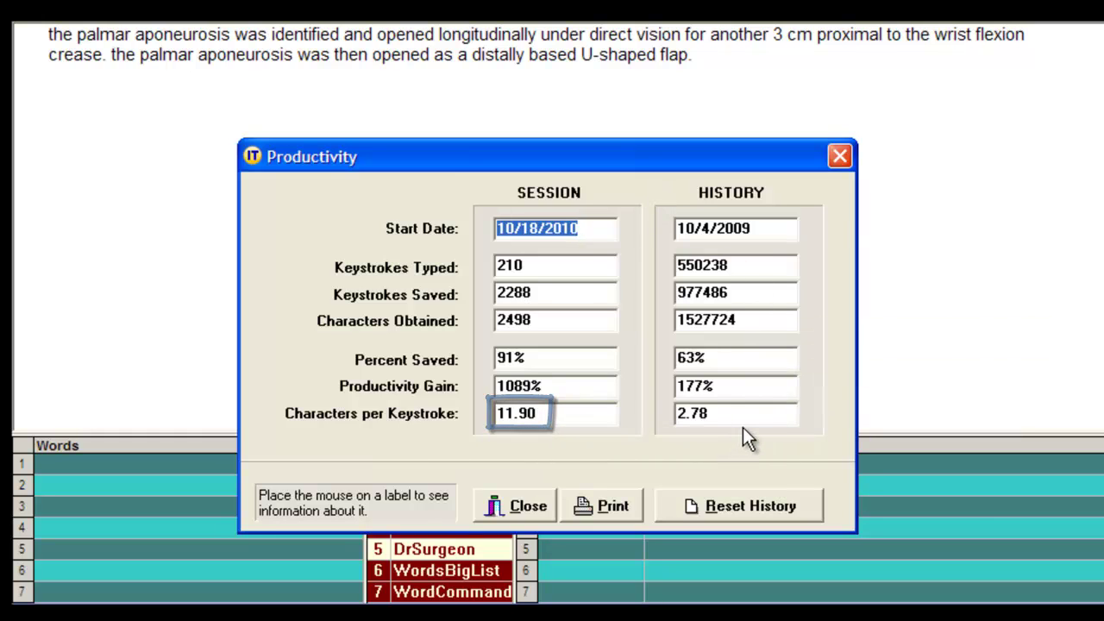
{"action": "mouse_move", "coordinate": [724, 419]}
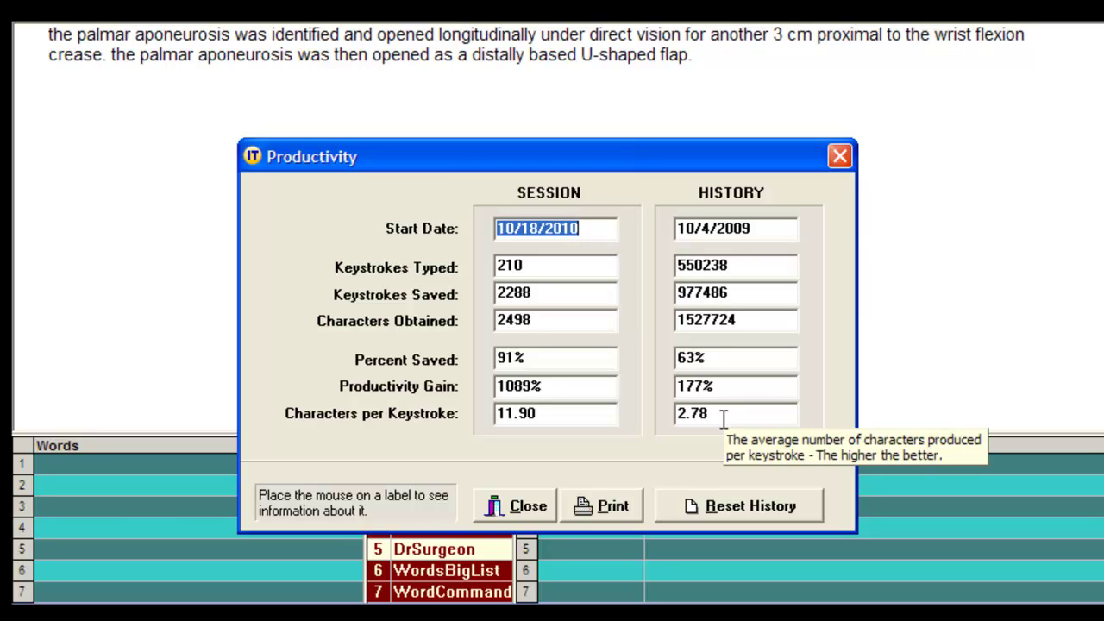
{"action": "left_click", "coordinate": [534, 504]}
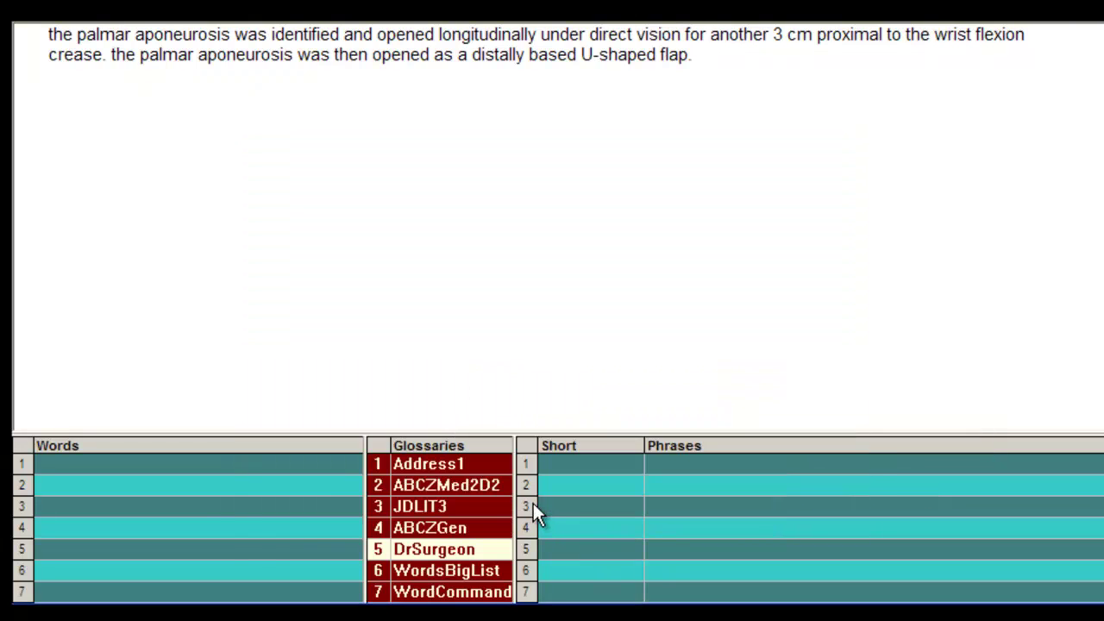
{"action": "left_click", "coordinate": [261, 161]}
{"action": "key", "text": "End"}
{"action": "key", "text": "Return"}
{"action": "key", "text": "Return"}
{"action": "type", "text": "ab"}
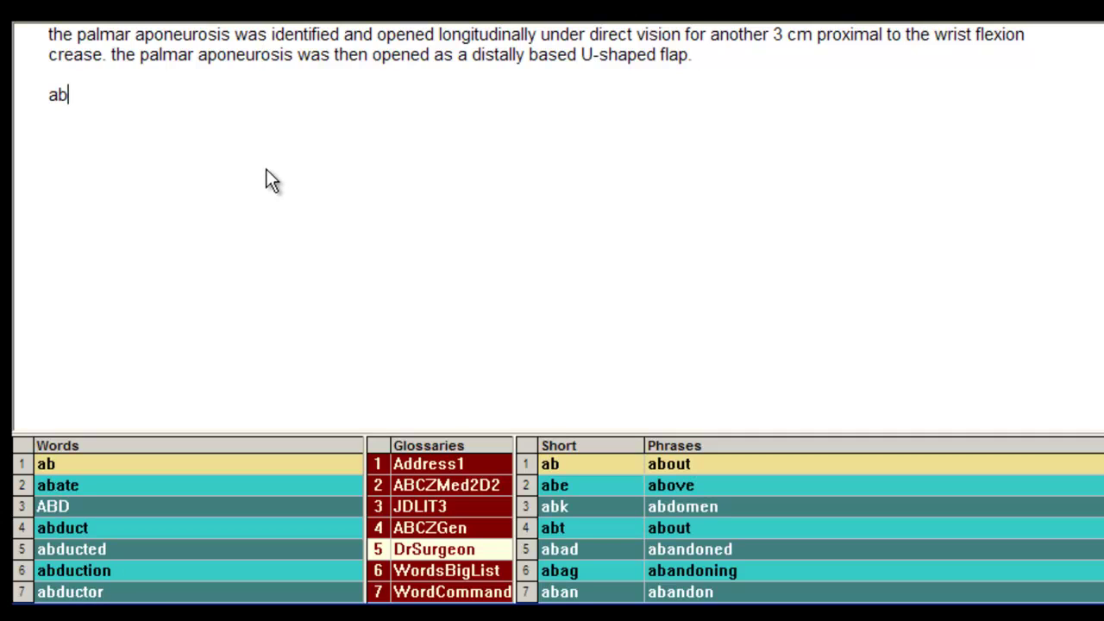
{"action": "key", "text": "ctrl+1"}
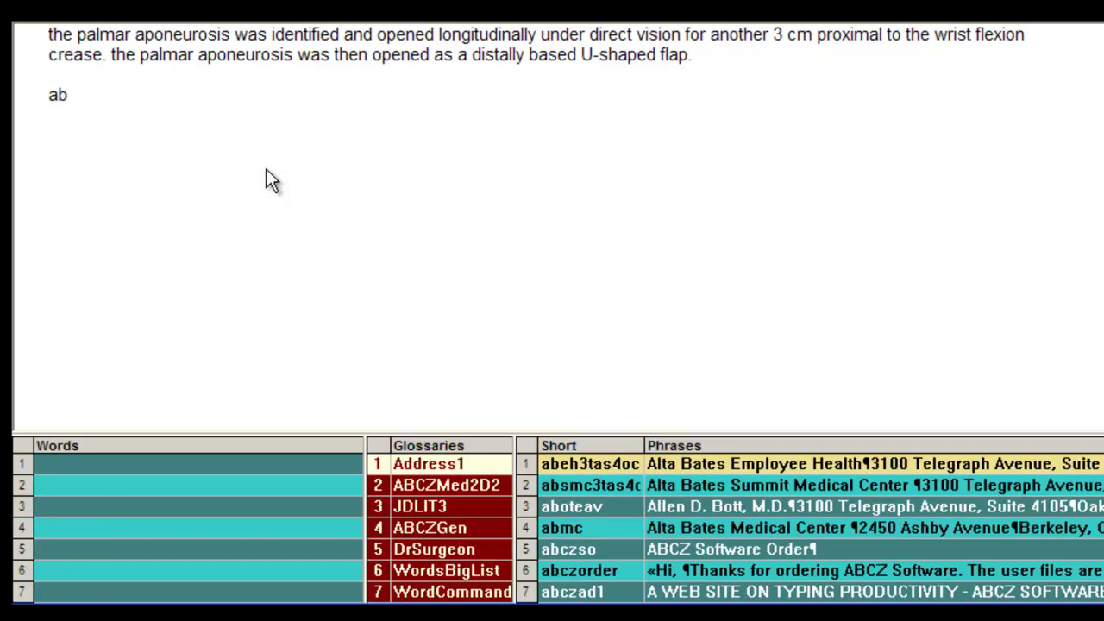
{"action": "type", "text": "cz"}
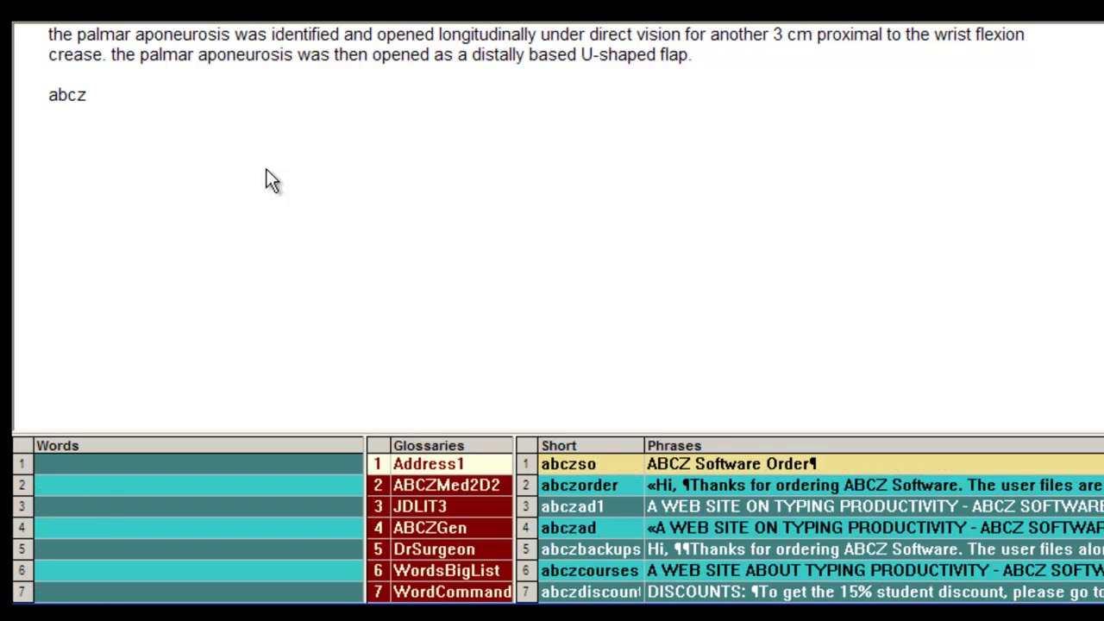
{"action": "type", "text": "w"}
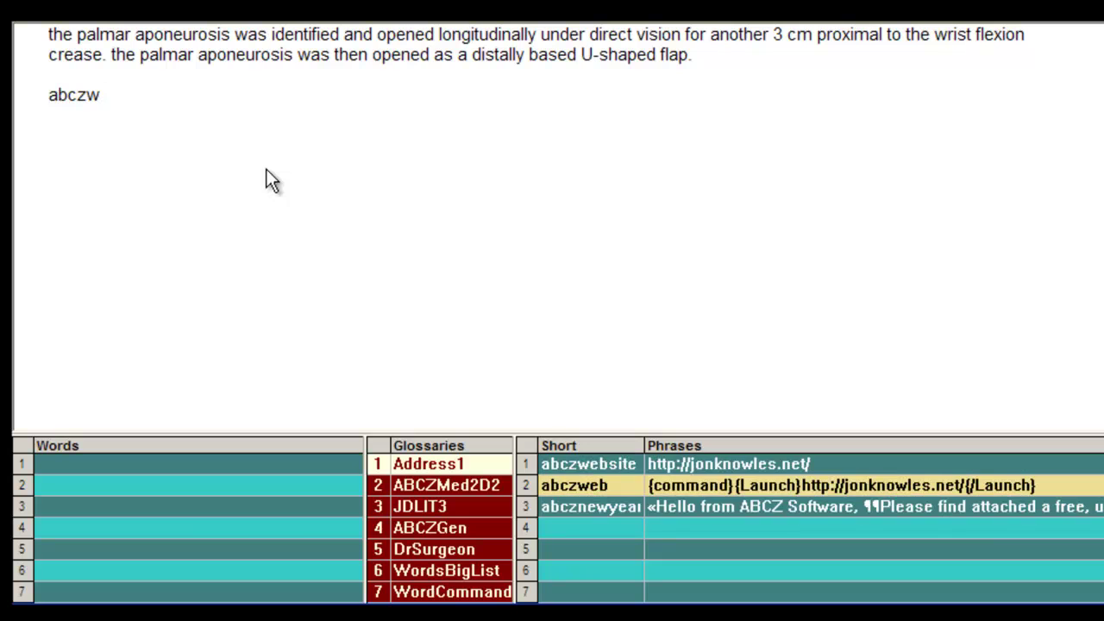
{"action": "key", "text": "Down"}
{"action": "key", "text": "Down"}
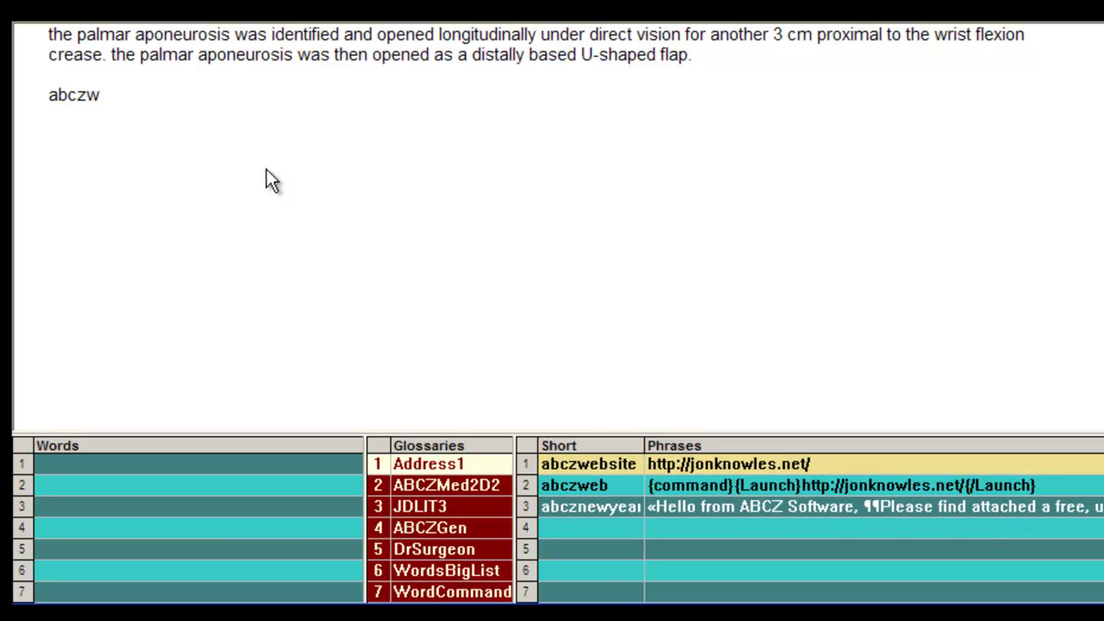
{"action": "key", "text": "Return"}
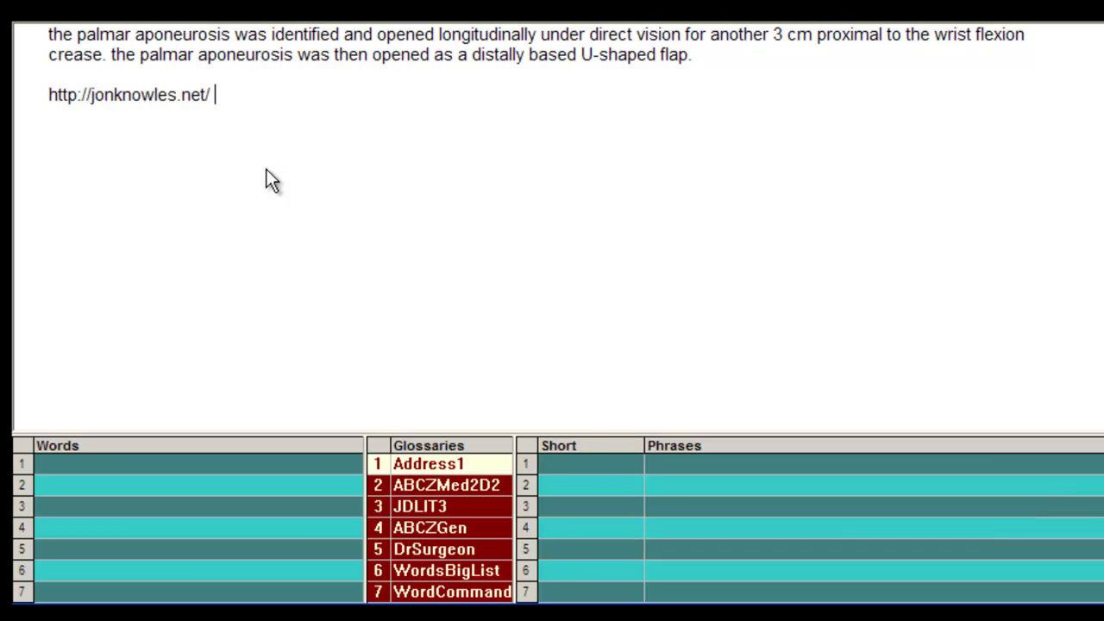
Step: Launch the ABCZ website through the abczweb shortcut, then close the browser
{"action": "key", "text": "Return"}
{"action": "type", "text": "abcw"}
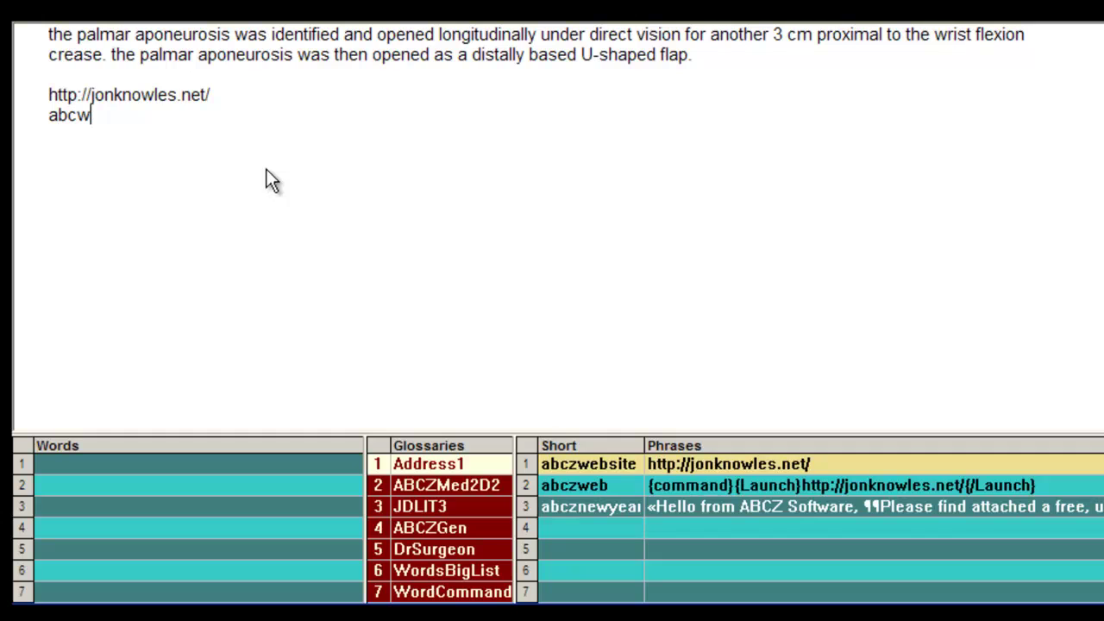
{"action": "key", "text": "Down"}
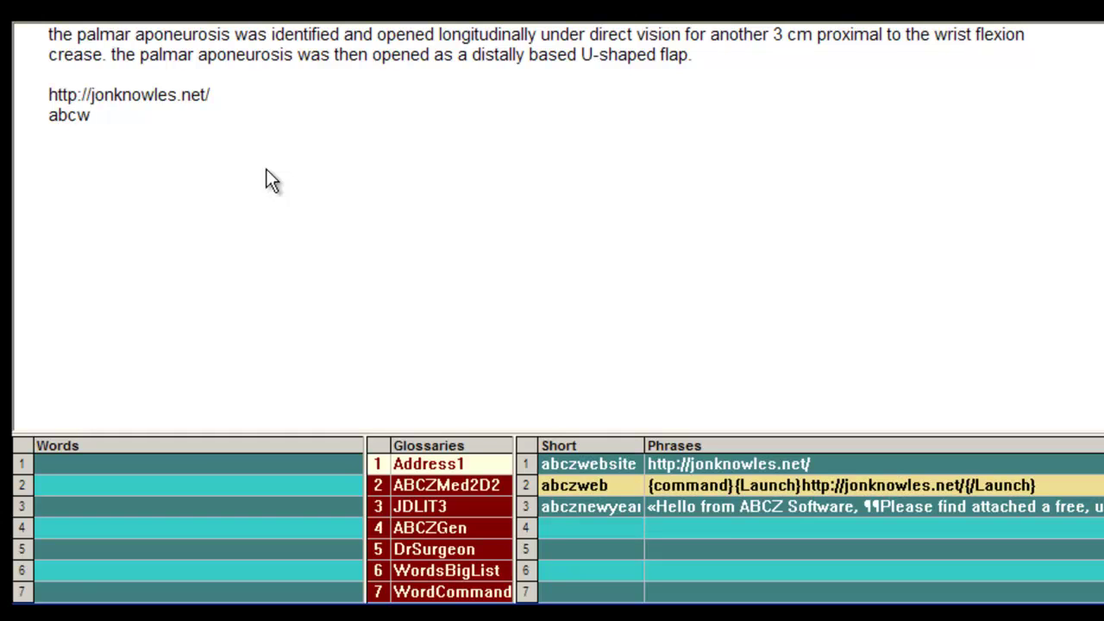
{"action": "key", "text": "Return"}
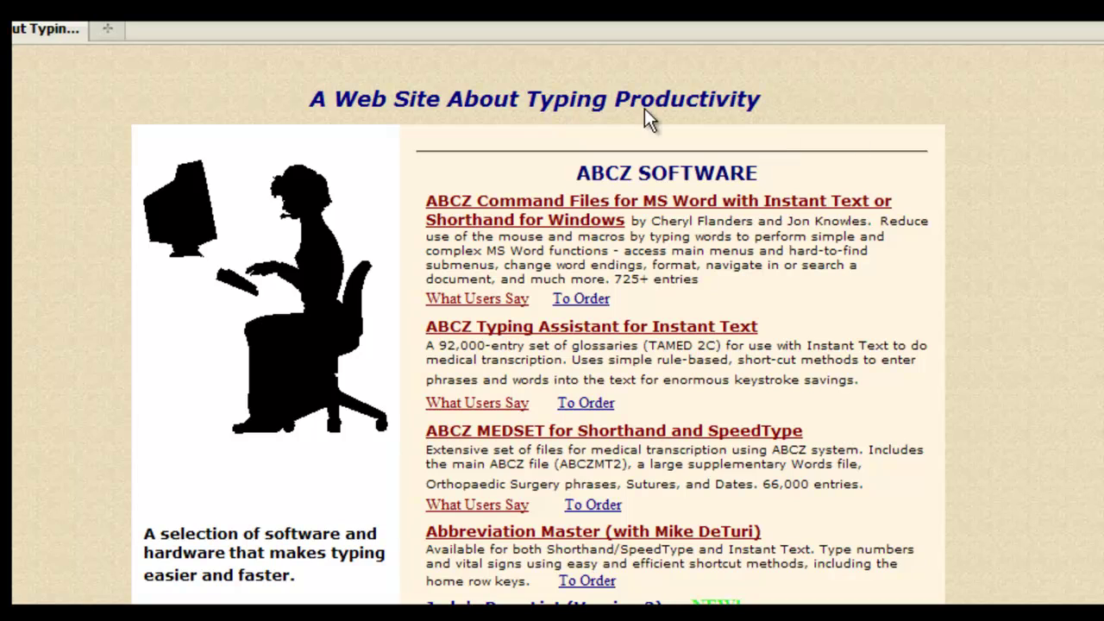
{"action": "key", "text": "alt+F4"}
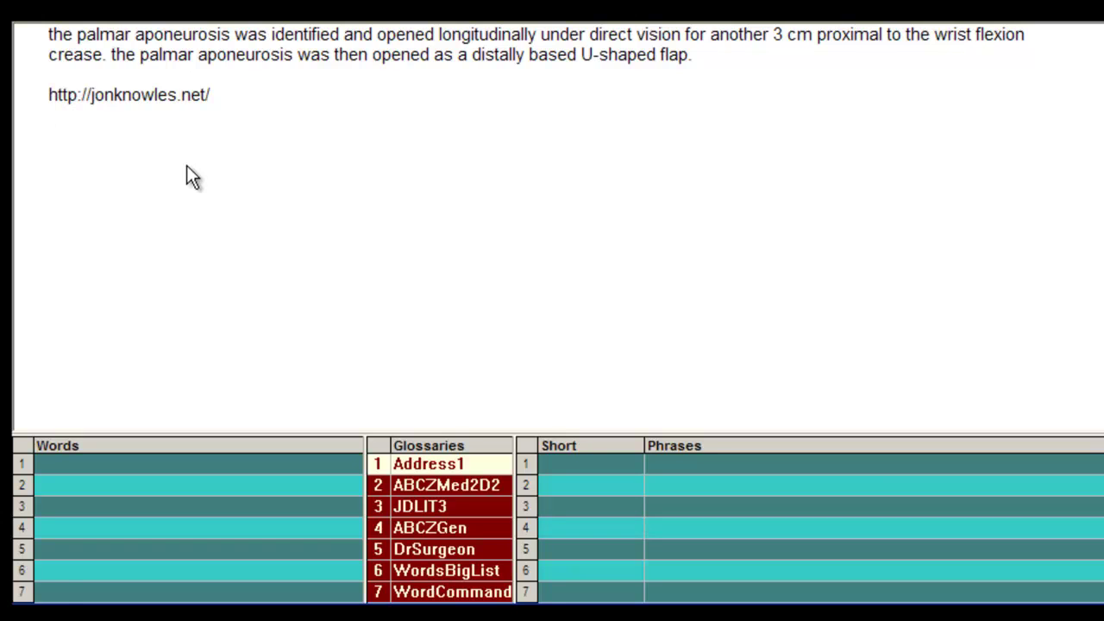
Step: Expand the ht shortcut into the closing line 'Happy typing!'
{"action": "type", "text": "ht"}
{"action": "key", "text": "space"}
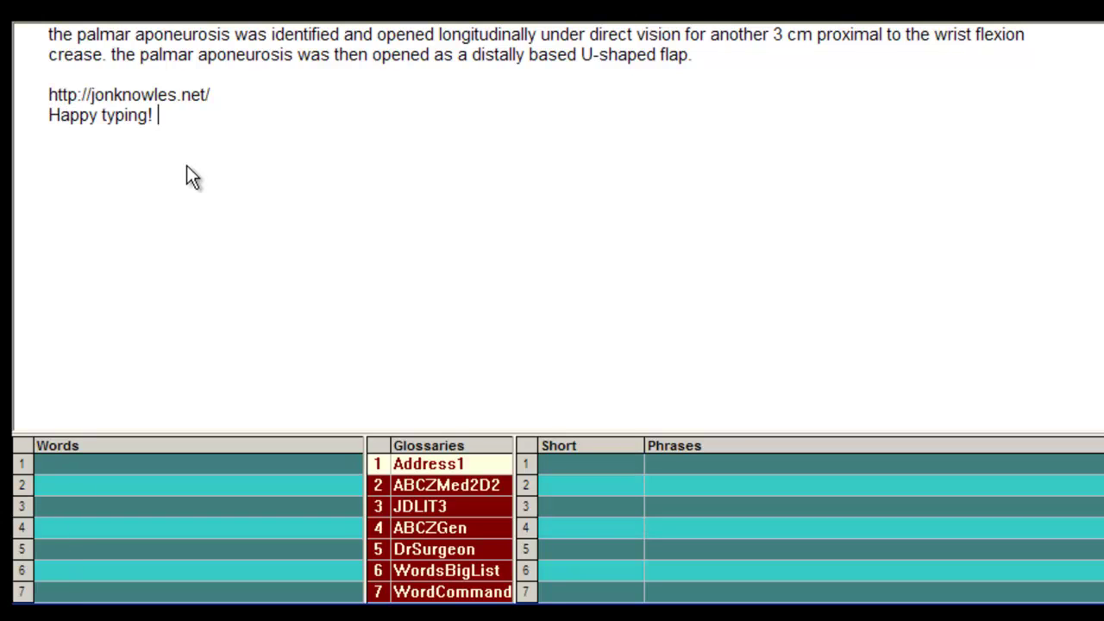